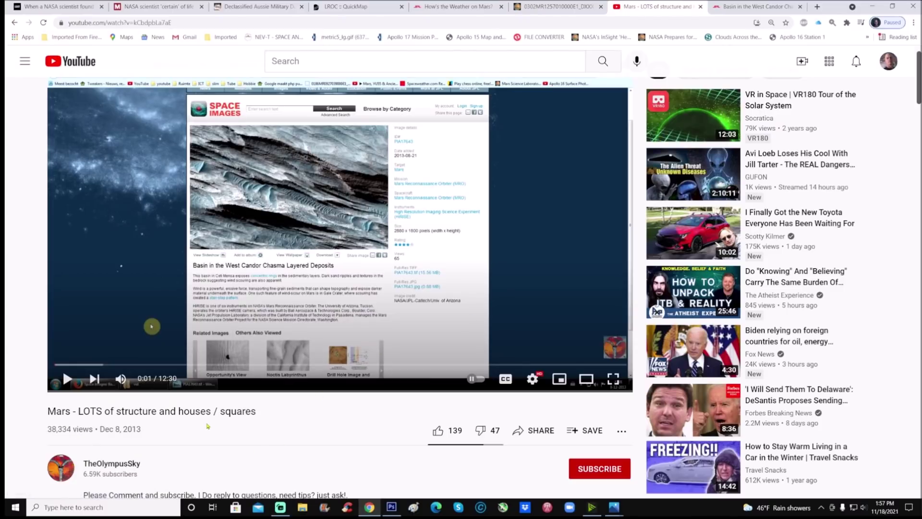
Bring up the rotated Mars image and zoom in on the layered terrain.
scroll(309, 431, up, 1)
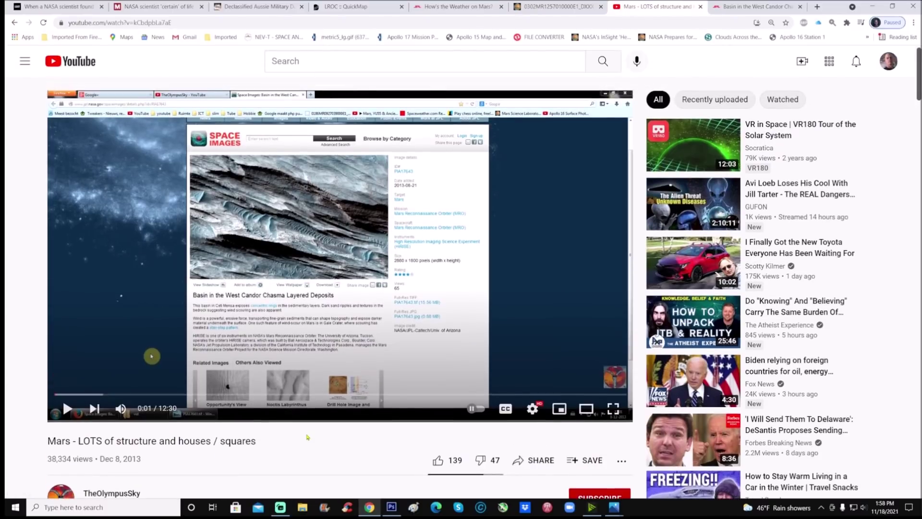
scroll(337, 428, down, 2)
scroll(360, 422, up, 1)
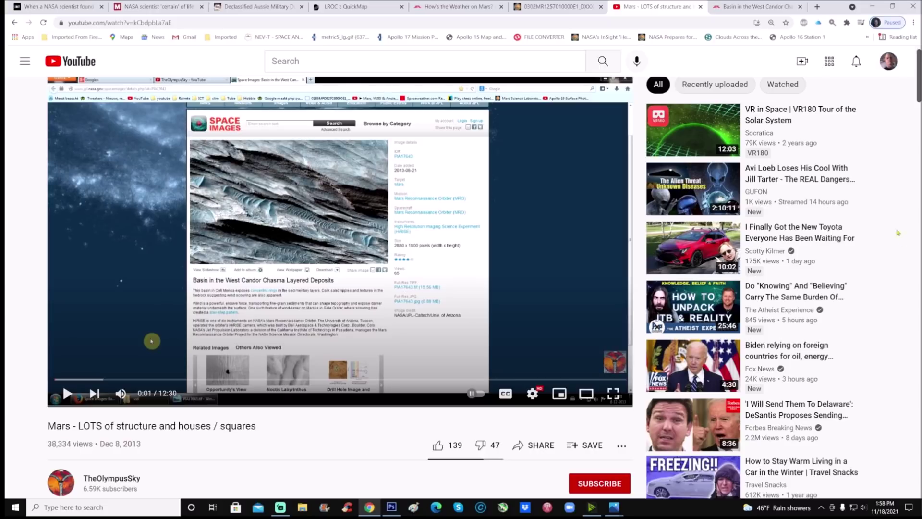
key(alt+Tab)
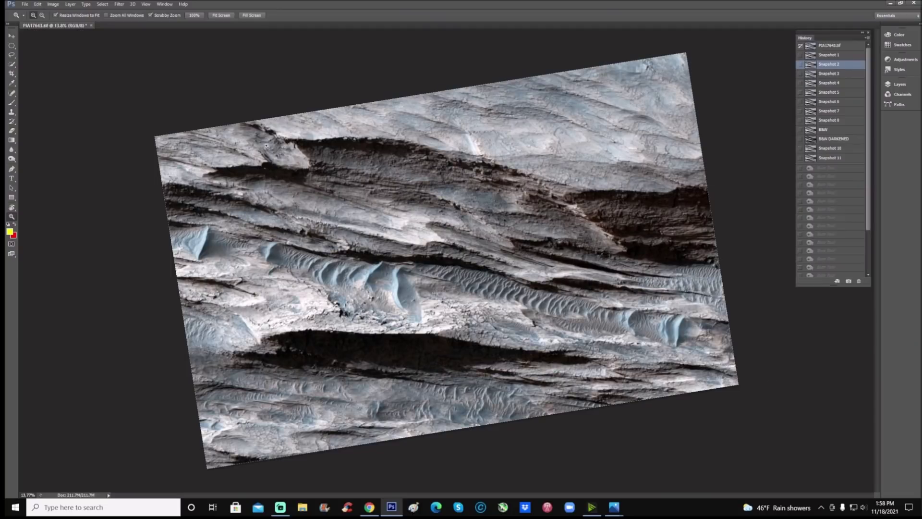
drag(266, 145, 264, 161)
scroll(262, 169, up, 1)
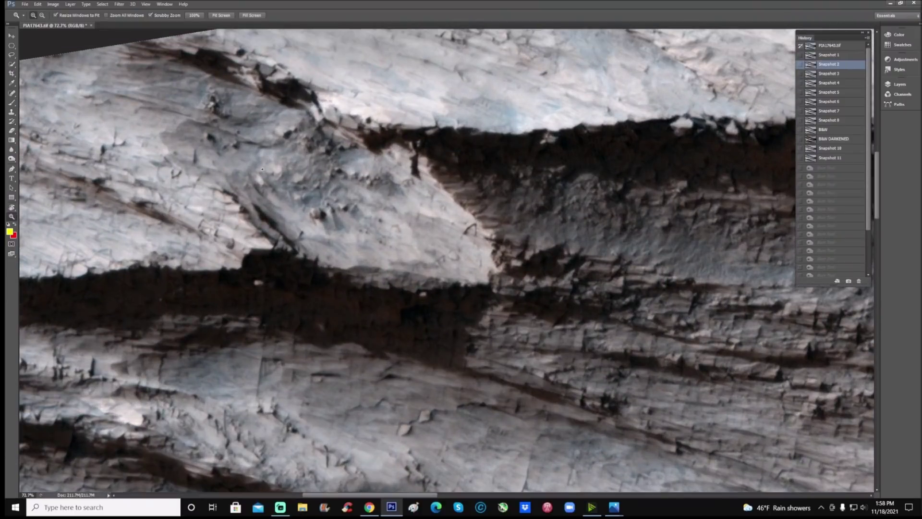
scroll(263, 169, up, 1)
scroll(230, 250, up, 5)
scroll(230, 250, left, 4)
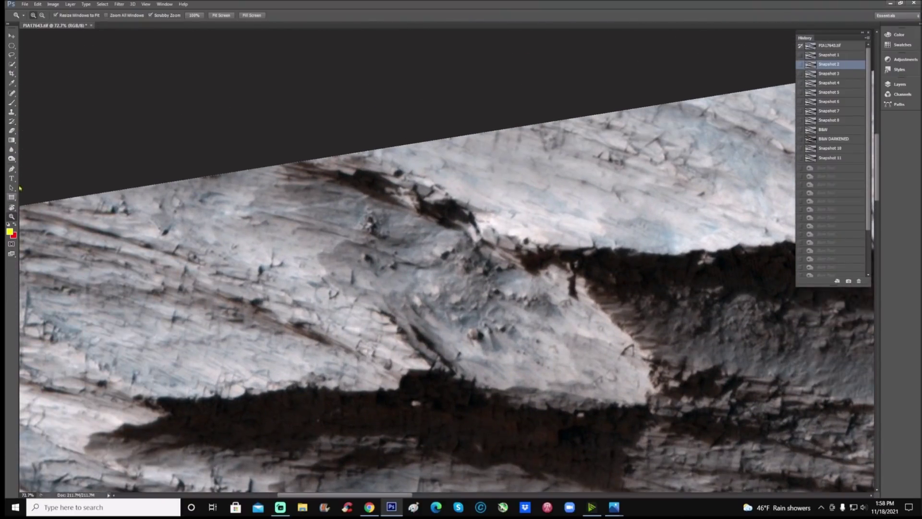
Circle the dark crevice in yellow, magnify it to 200%, and draw an arrow inside.
click(12, 102)
mouse_move(416, 155)
mouse_down()
mouse_move(387, 175)
mouse_move(439, 216)
mouse_move(471, 175)
mouse_move(417, 154)
mouse_up()
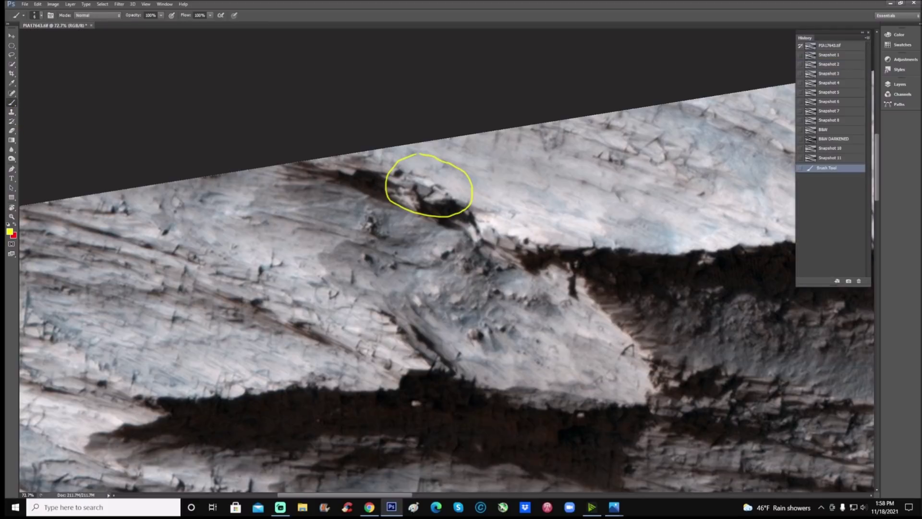
key(ctrl+plus)
key(ctrl+plus)
scroll(511, 259, up, 2)
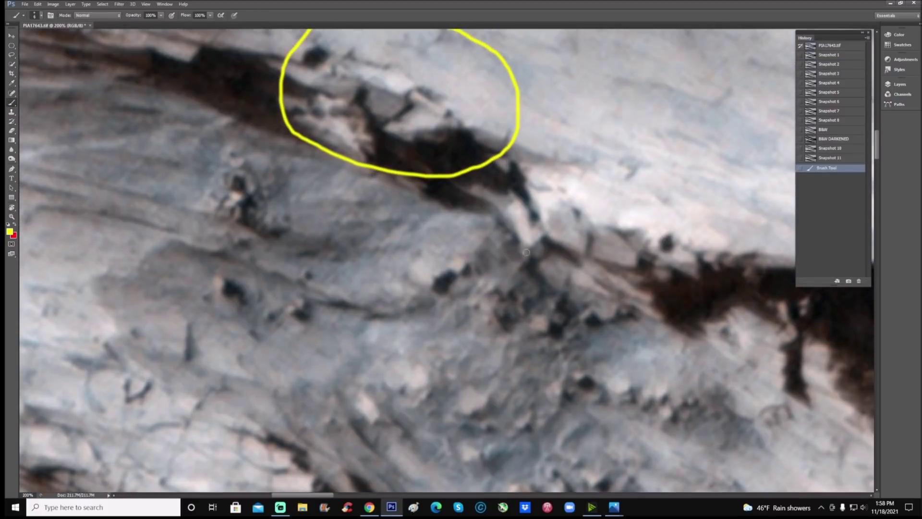
scroll(510, 259, up, 2)
drag(454, 136, 452, 176)
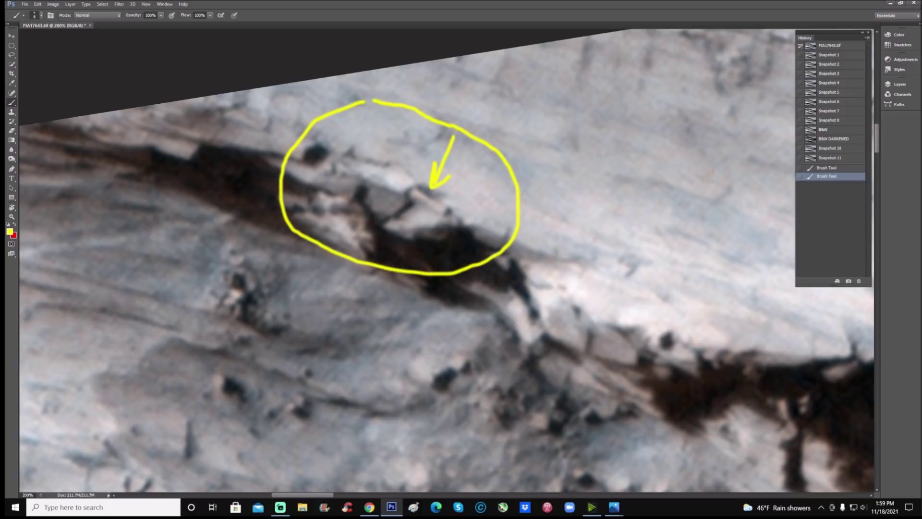
Undo the arrow, revert to Snapshot 2, and draw a curved yellow arrow below the crevice.
click(826, 168)
click(829, 64)
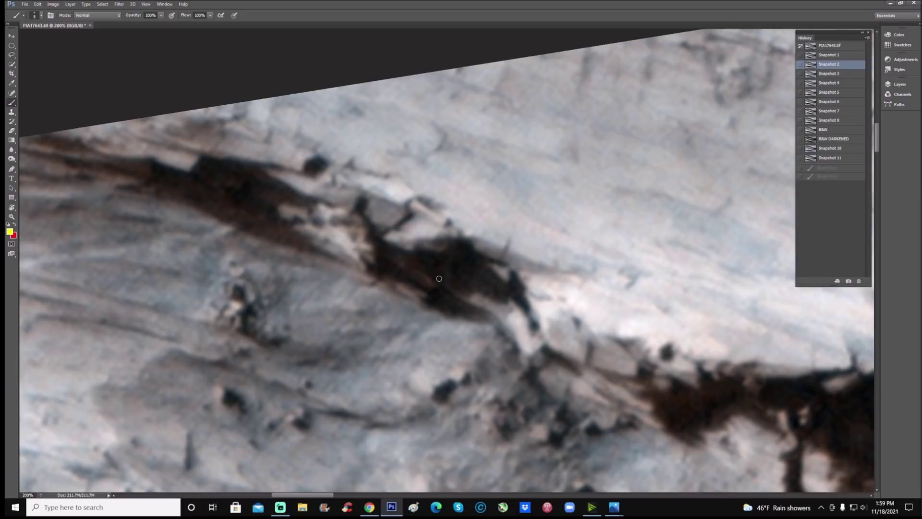
mouse_move(439, 279)
mouse_down()
mouse_move(502, 317)
mouse_move(518, 349)
mouse_move(532, 357)
mouse_move(534, 318)
mouse_move(513, 293)
mouse_up()
mouse_move(533, 356)
mouse_down()
mouse_move(547, 345)
mouse_move(540, 328)
mouse_up()
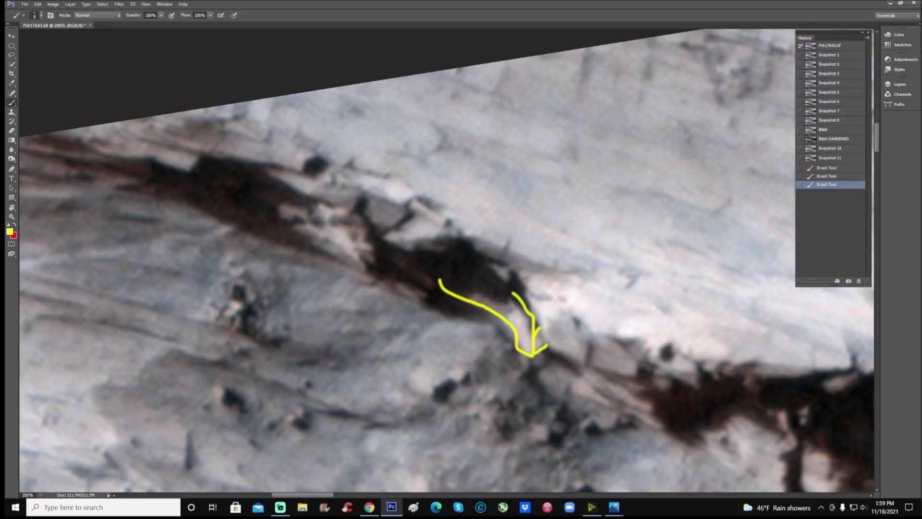
click(850, 63)
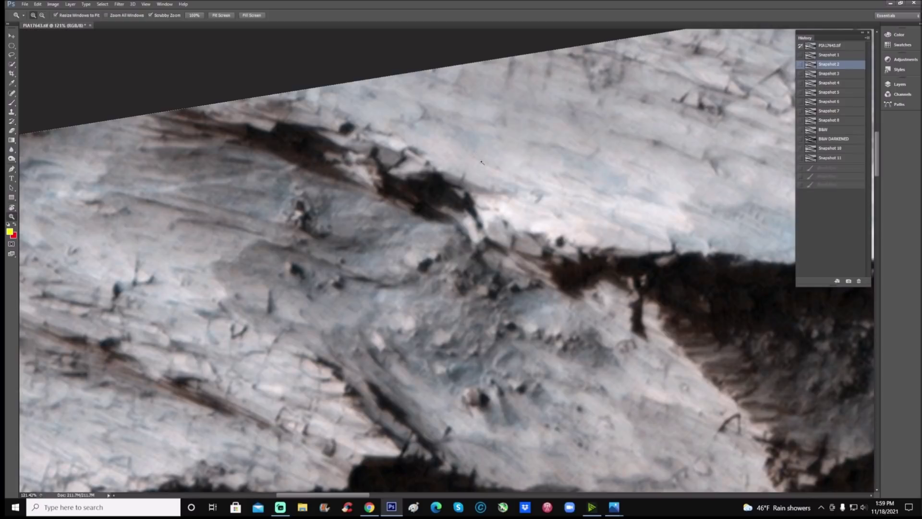
key(z)
scroll(448, 194, down, 3)
click(12, 102)
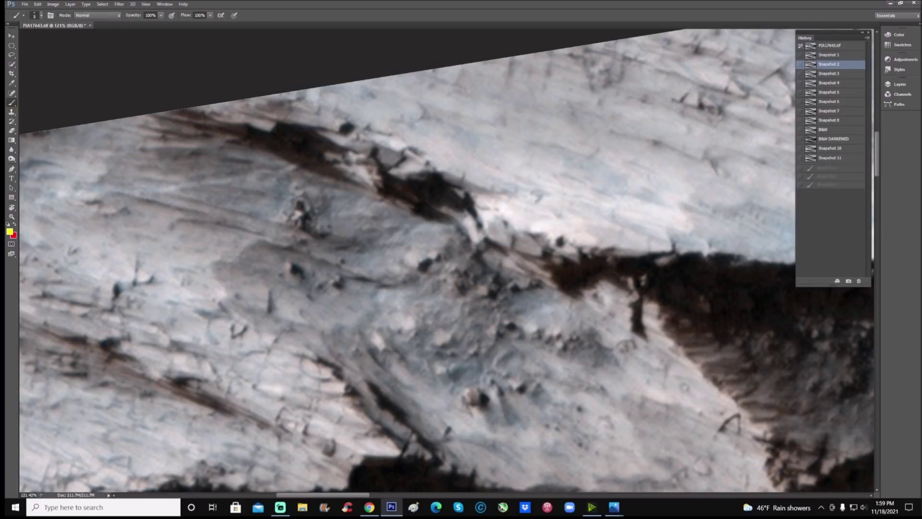
mouse_move(510, 262)
mouse_down()
mouse_move(430, 227)
mouse_move(367, 251)
mouse_move(341, 302)
mouse_move(340, 349)
mouse_move(377, 398)
mouse_move(446, 430)
mouse_move(542, 441)
mouse_move(662, 387)
mouse_move(654, 295)
mouse_move(540, 278)
mouse_move(510, 262)
mouse_up()
scroll(564, 260, down, 2)
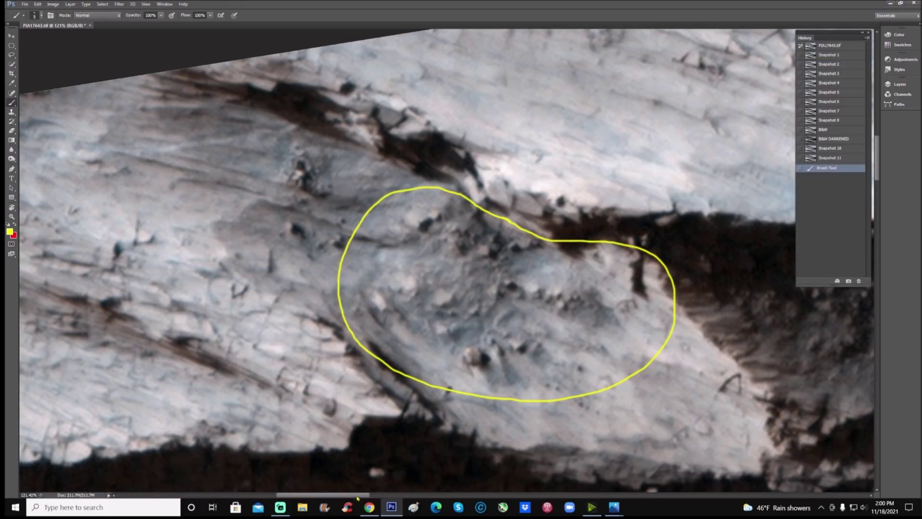
scroll(355, 492, right, 3)
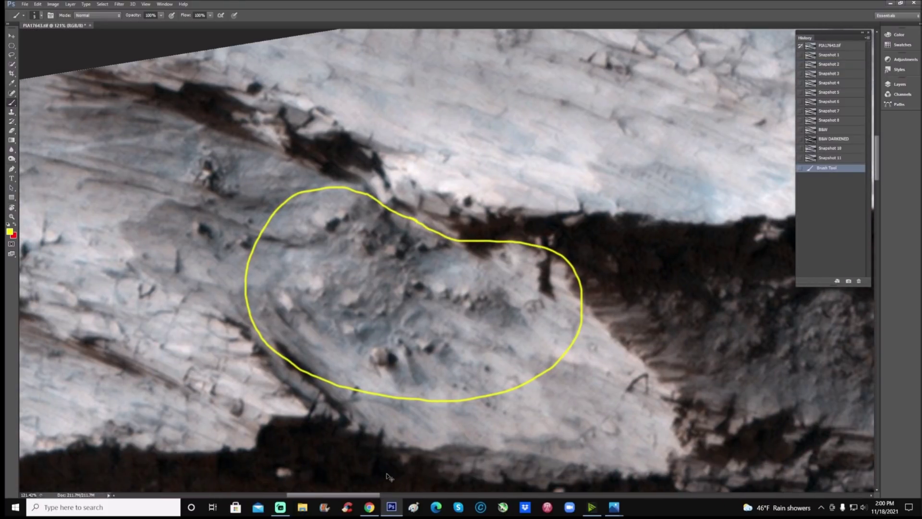
scroll(450, 402, up, 3)
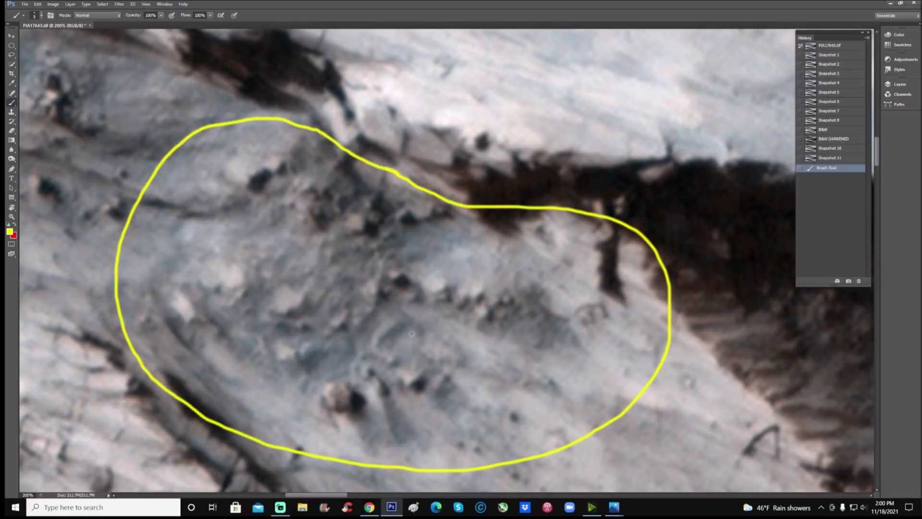
mouse_move(400, 302)
mouse_down()
mouse_move(335, 368)
mouse_move(339, 388)
mouse_up()
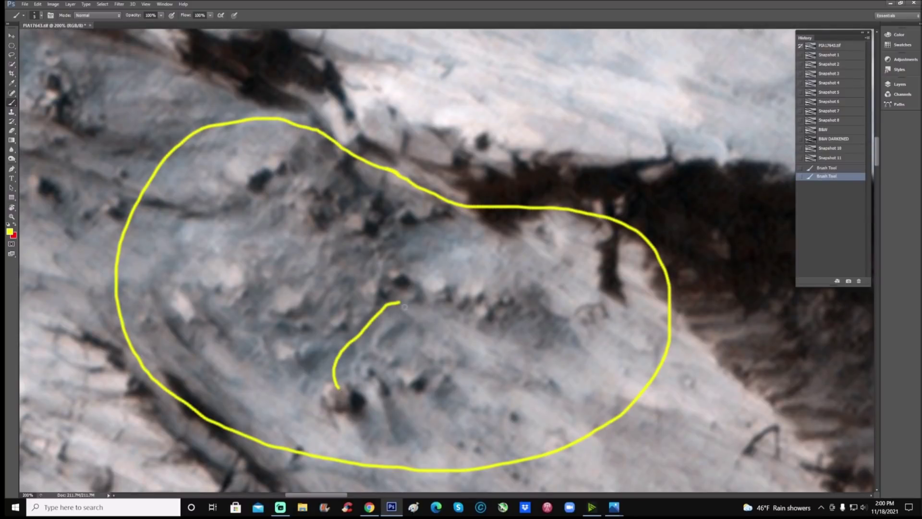
mouse_move(400, 302)
mouse_down()
mouse_move(420, 327)
mouse_move(398, 374)
mouse_move(344, 391)
mouse_up()
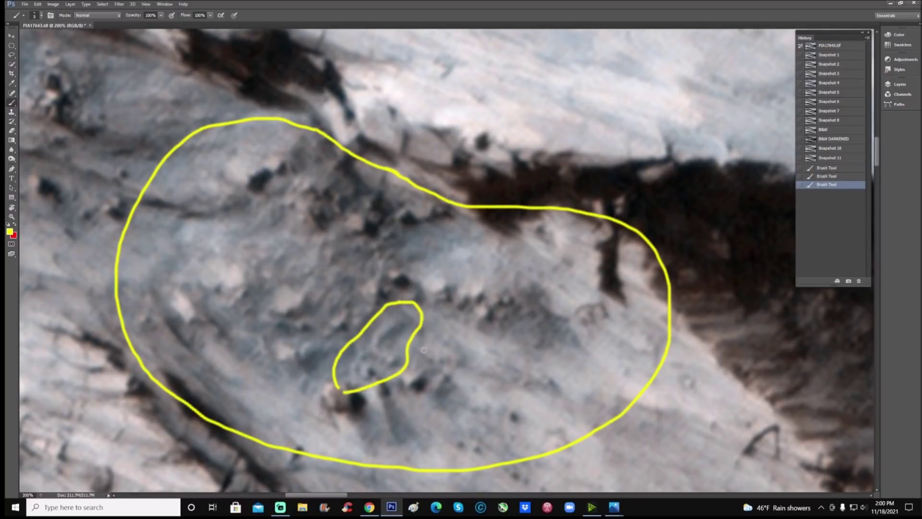
drag(424, 350, 474, 399)
mouse_move(418, 354)
mouse_down()
mouse_move(427, 338)
mouse_move(418, 323)
mouse_move(406, 315)
mouse_move(415, 325)
mouse_move(404, 330)
mouse_up()
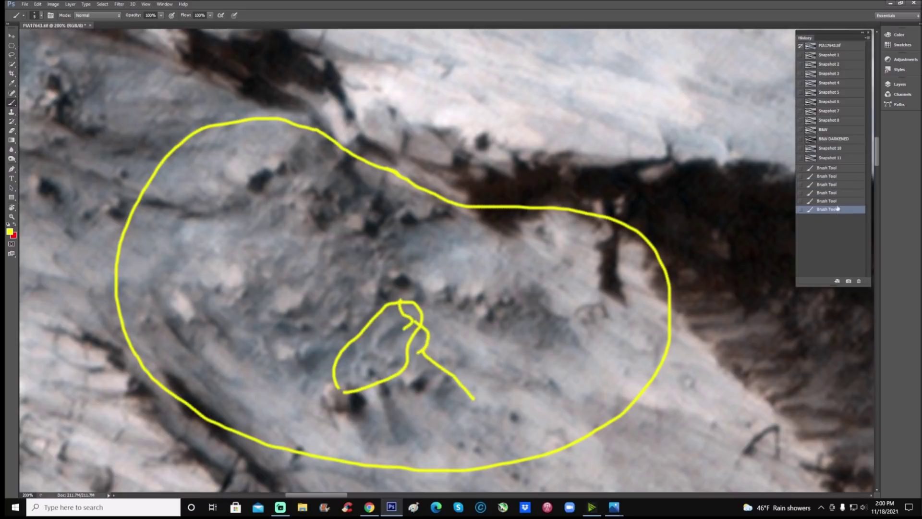
click(846, 169)
scroll(401, 308, up, 2)
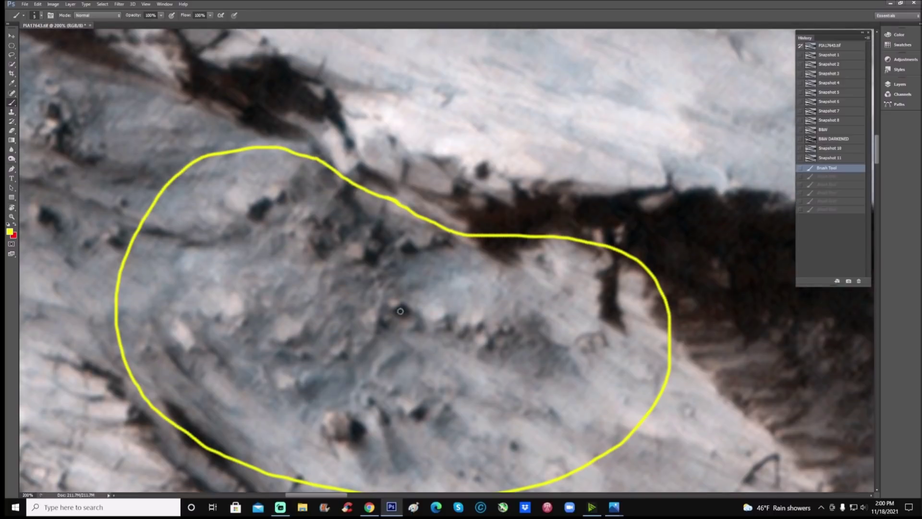
mouse_move(275, 358)
mouse_down()
mouse_move(304, 356)
mouse_move(324, 367)
mouse_move(339, 355)
mouse_up()
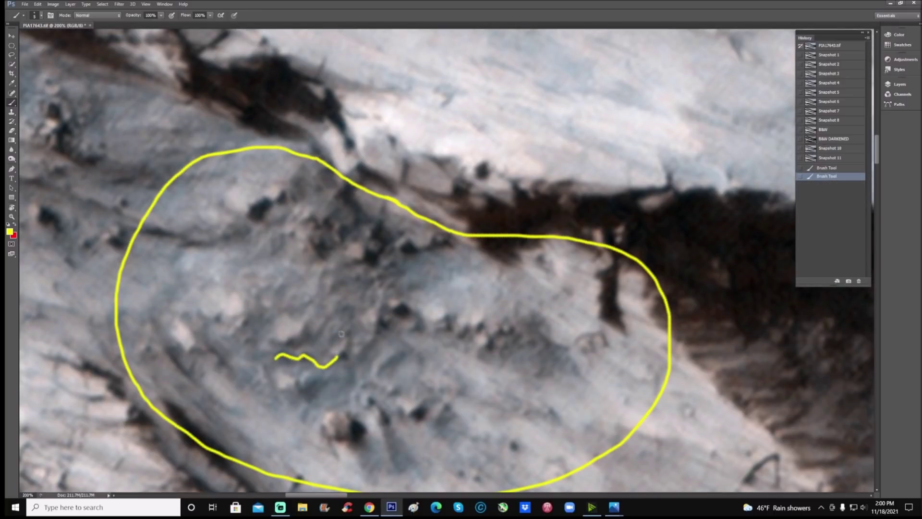
mouse_move(266, 236)
mouse_down()
mouse_move(266, 273)
mouse_move(281, 259)
mouse_up()
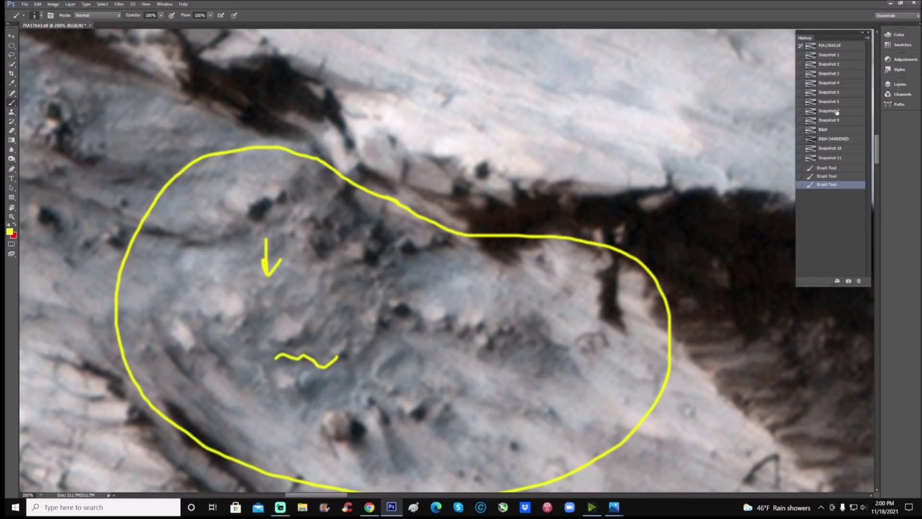
click(838, 64)
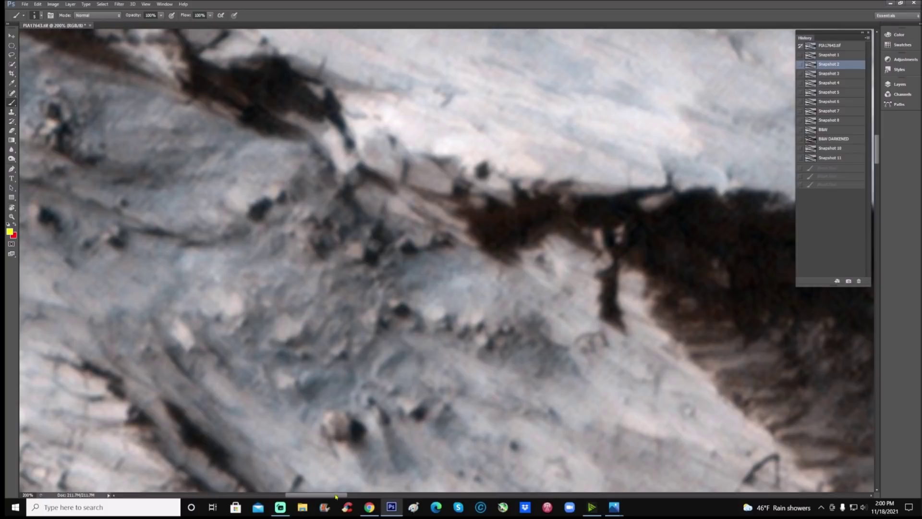
Draw several yellow lines tracing the terrain layers across the slope.
drag(336, 496, 301, 496)
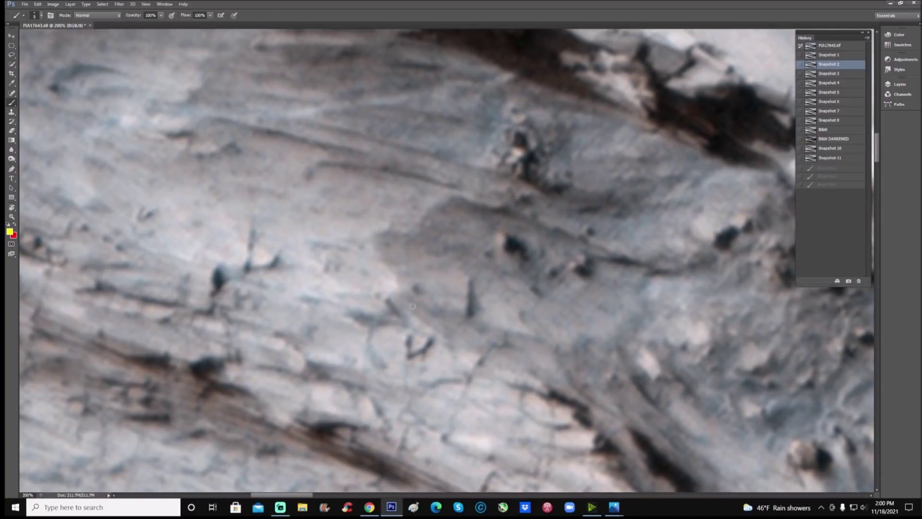
scroll(412, 306, up, 5)
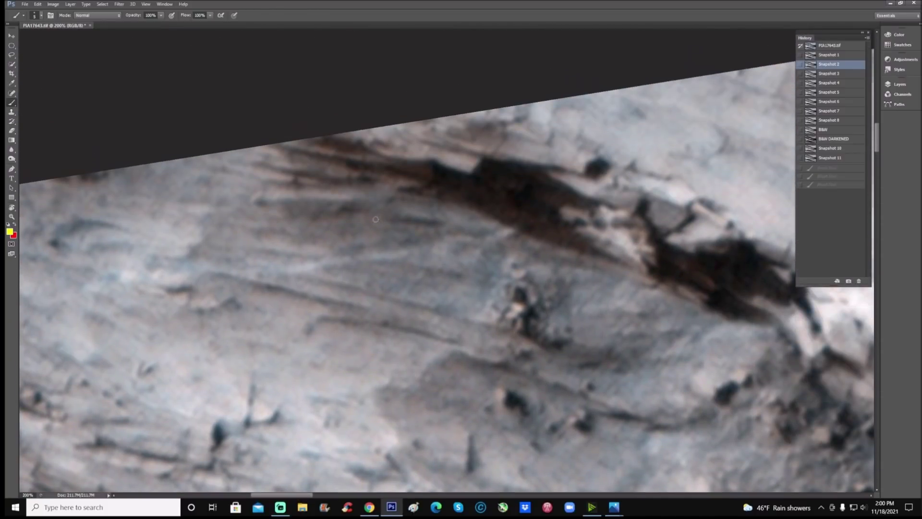
drag(226, 265, 480, 315)
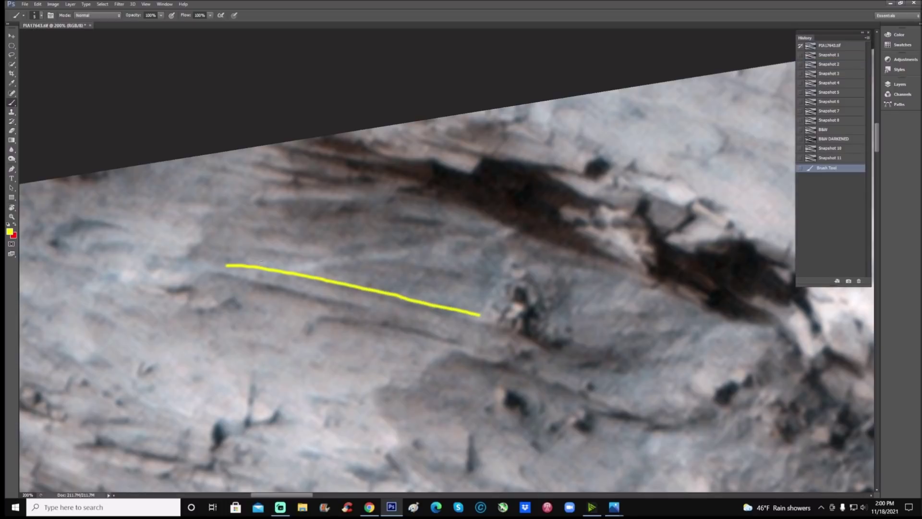
drag(249, 258, 476, 287)
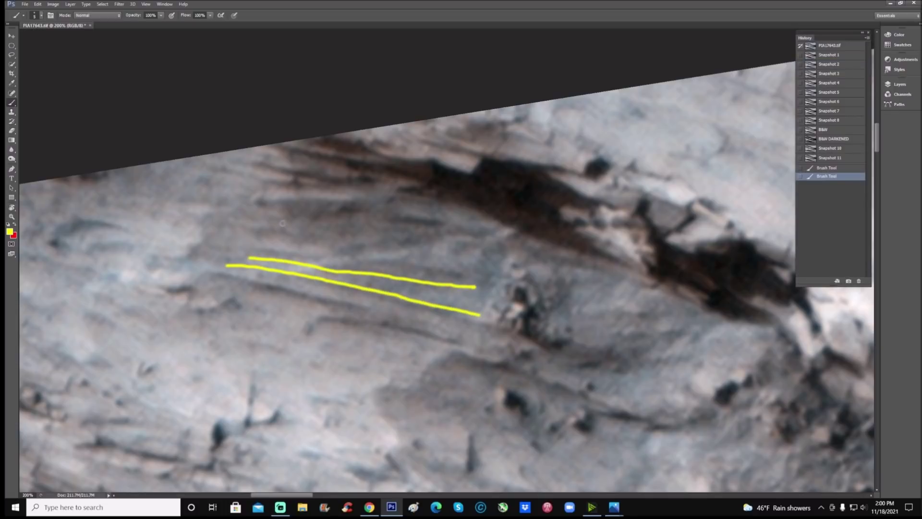
drag(263, 204, 361, 204)
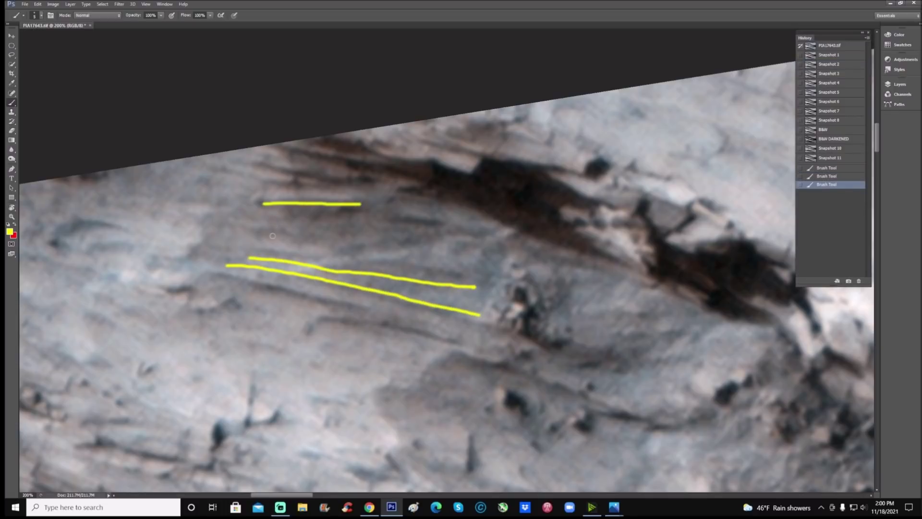
drag(235, 248, 314, 251)
drag(375, 262, 483, 279)
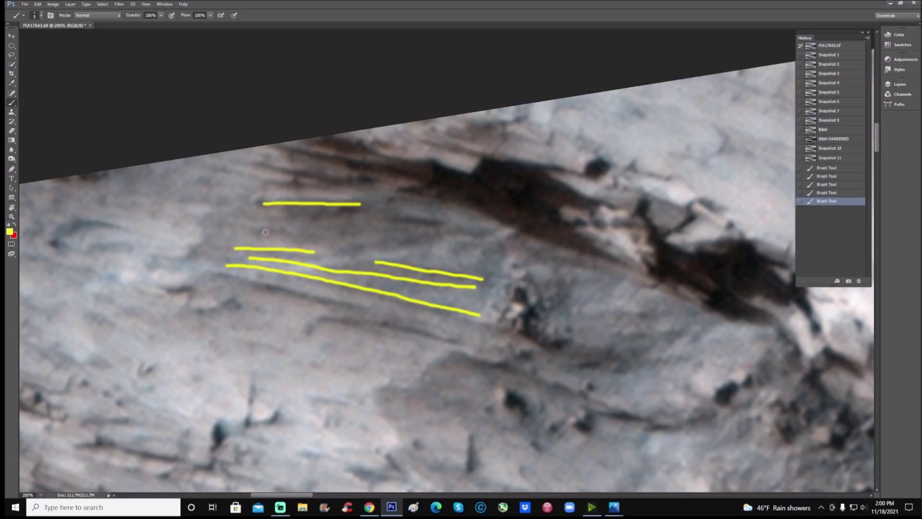
drag(383, 241, 446, 240)
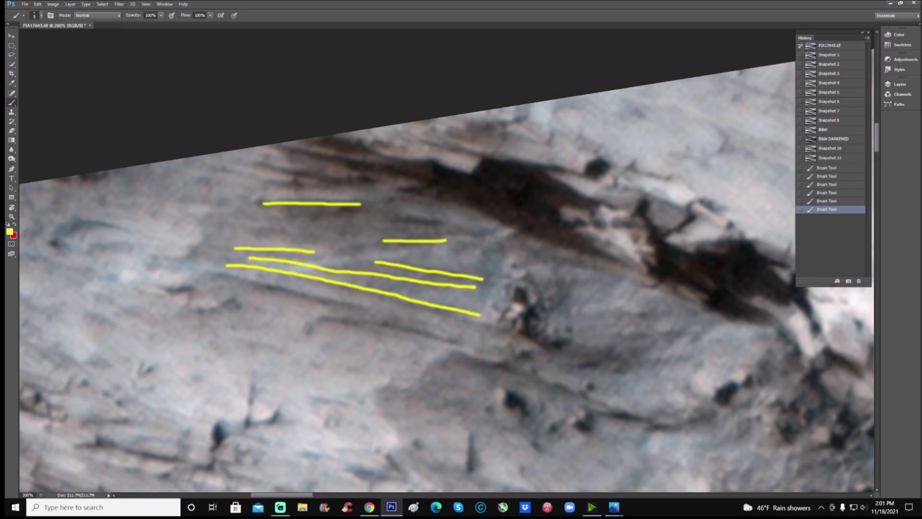
Circle the dark rock with inner marks twice, undoing each attempt back to the long line.
mouse_move(537, 249)
mouse_down()
mouse_move(509, 250)
mouse_move(477, 287)
mouse_move(487, 337)
mouse_move(567, 337)
mouse_move(579, 274)
mouse_move(523, 252)
mouse_up()
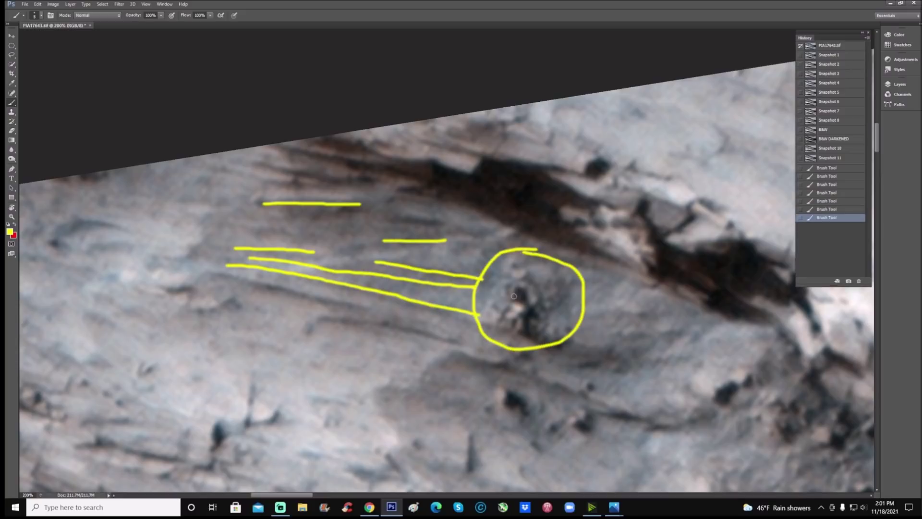
mouse_move(512, 297)
mouse_down()
mouse_move(521, 286)
mouse_move(526, 304)
mouse_move(537, 301)
mouse_up()
mouse_move(528, 295)
mouse_down()
mouse_move(527, 302)
mouse_move(537, 294)
mouse_up()
drag(503, 310, 513, 301)
key(ctrl+alt+z)
key(ctrl+alt+z)
key(ctrl+alt+z)
key(ctrl+alt+z)
key(ctrl+alt+z)
key(ctrl+alt+z)
key(ctrl+alt+z)
key(ctrl+alt+z)
key(ctrl+alt+z)
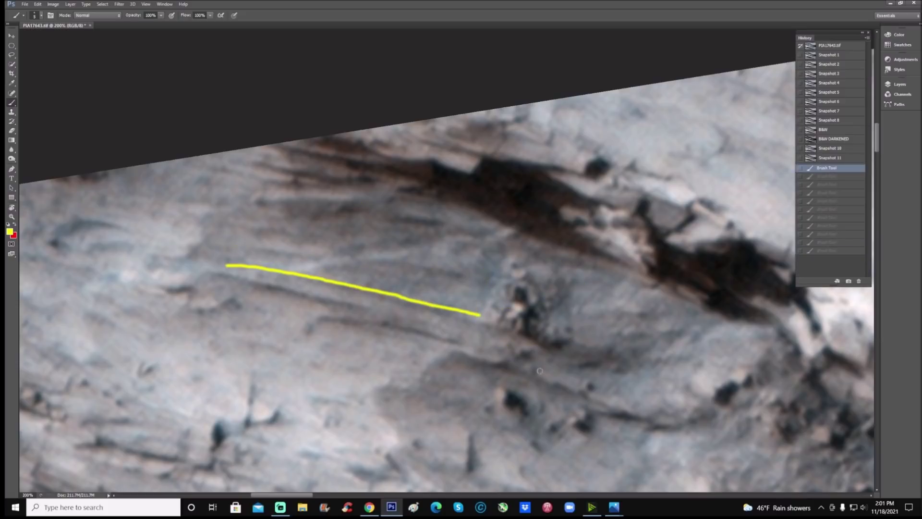
scroll(528, 336, down, 2)
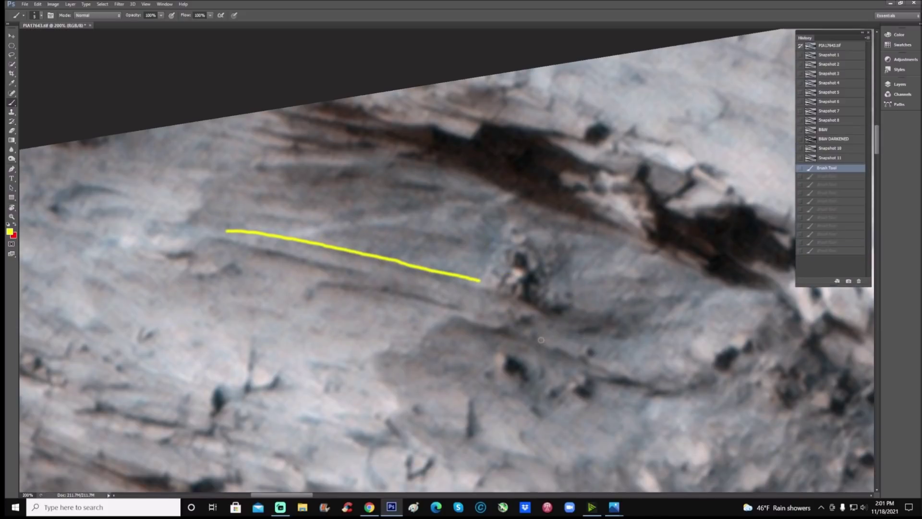
mouse_move(509, 341)
mouse_down()
mouse_move(472, 365)
mouse_move(489, 403)
mouse_move(557, 385)
mouse_move(542, 348)
mouse_move(502, 337)
mouse_move(488, 383)
mouse_up()
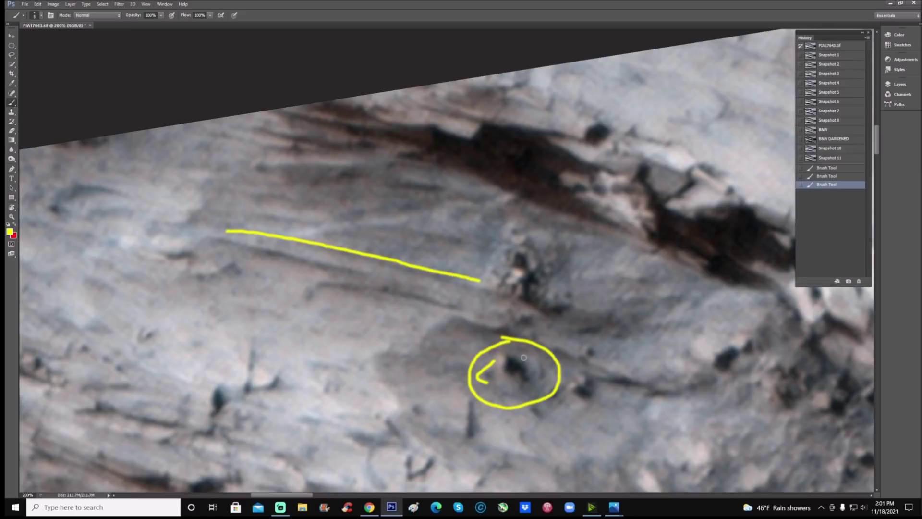
drag(518, 357, 534, 376)
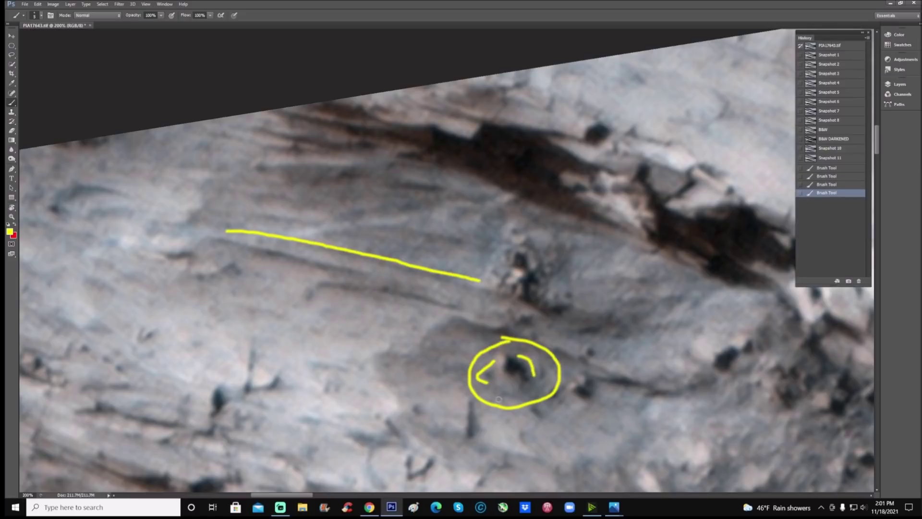
key(ctrl+alt+z)
key(ctrl+alt+z)
key(ctrl+alt+z)
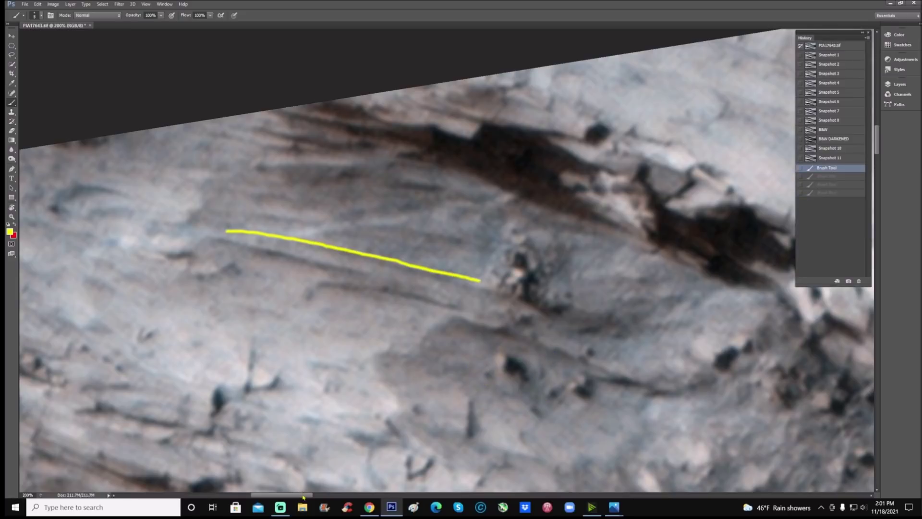
Paint four small curved yellow arcs around the ridge, then zoom out.
scroll(303, 497, left, 5)
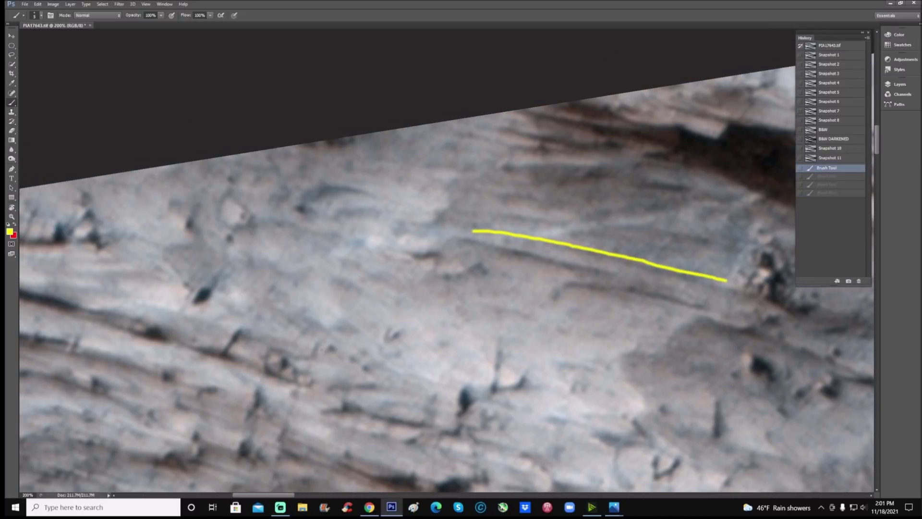
scroll(447, 274, up, 2)
mouse_move(316, 259)
mouse_down()
mouse_move(354, 258)
mouse_move(389, 270)
mouse_move(348, 262)
mouse_up()
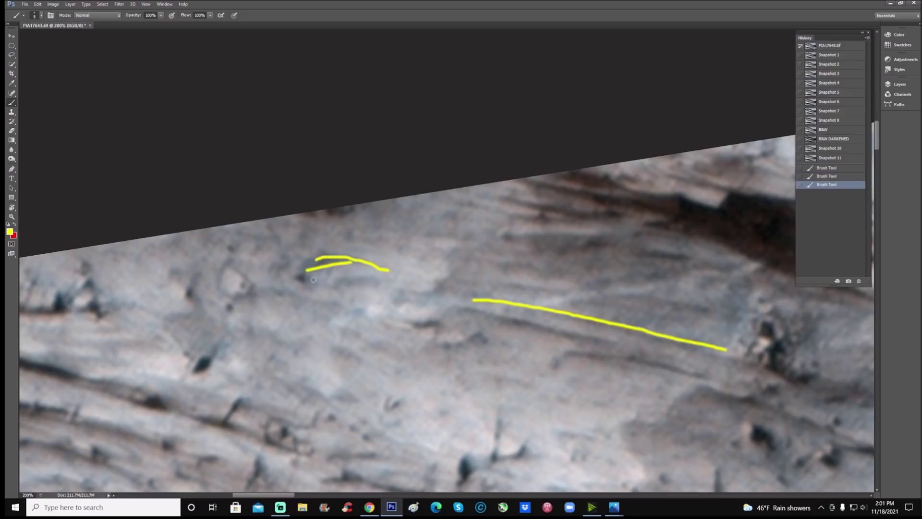
mouse_move(308, 280)
mouse_down()
mouse_move(325, 287)
mouse_move(381, 277)
mouse_up()
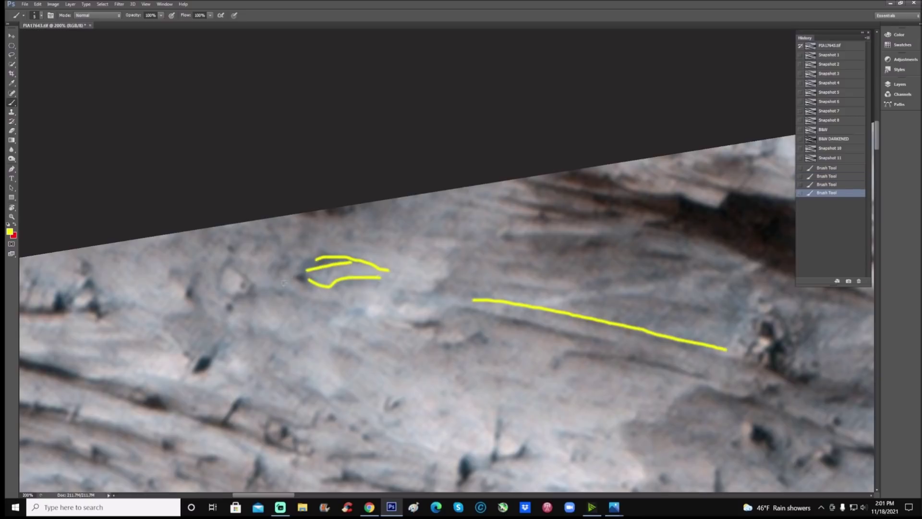
drag(284, 283, 339, 301)
drag(305, 248, 387, 262)
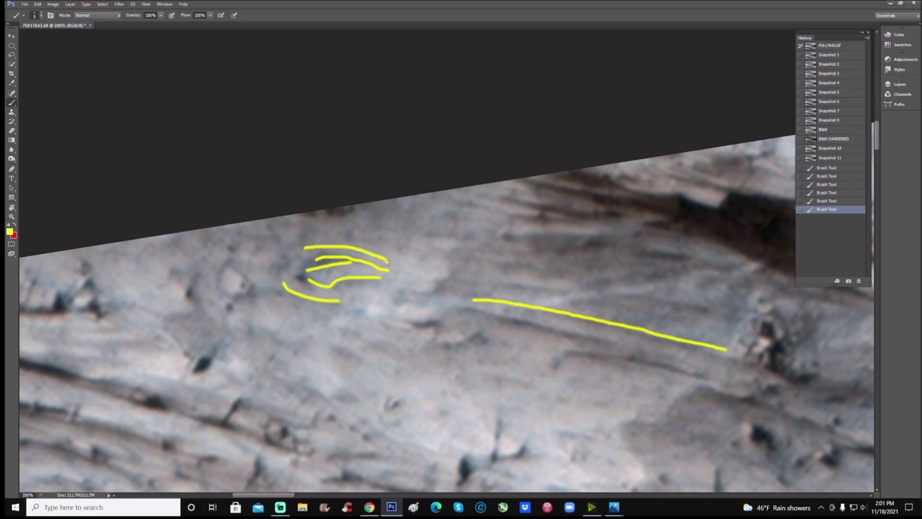
key(ctrl+minus)
key(ctrl+minus)
key(ctrl+minus)
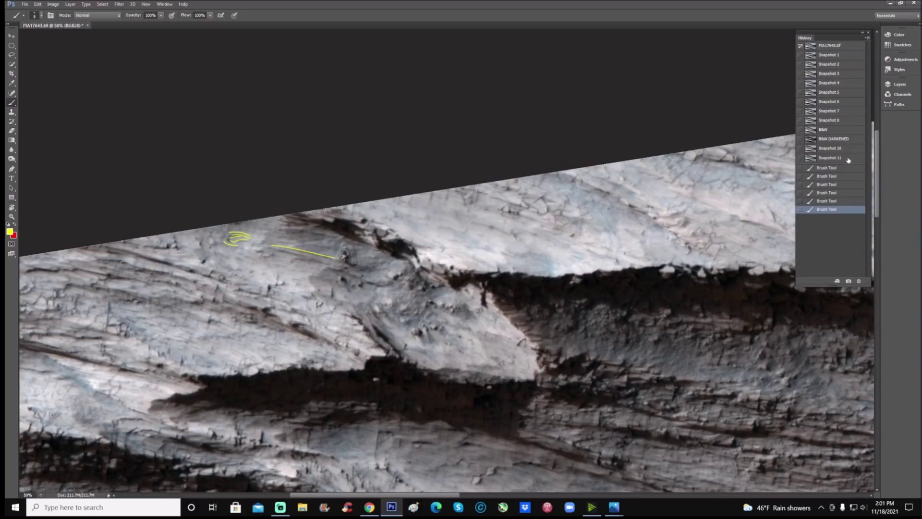
Revert to the clean snapshot and zoom in on the blue-streaked rock area.
click(831, 158)
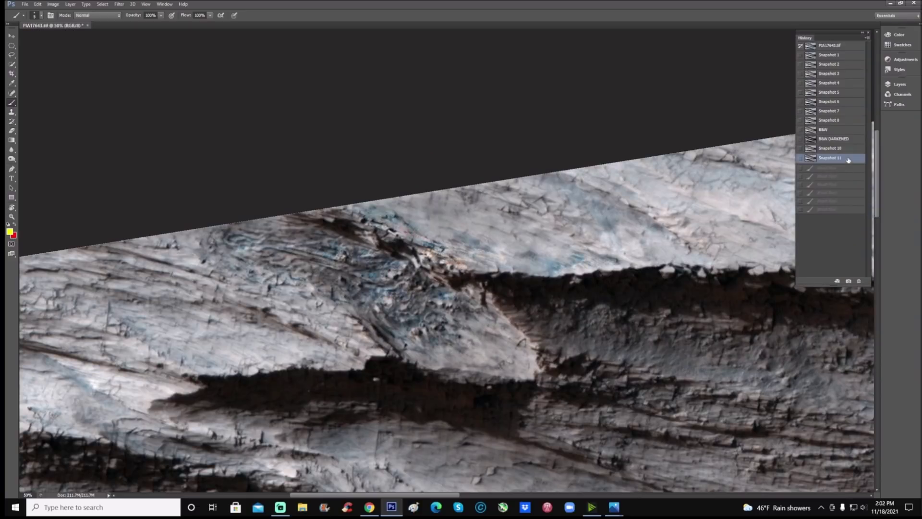
click(12, 217)
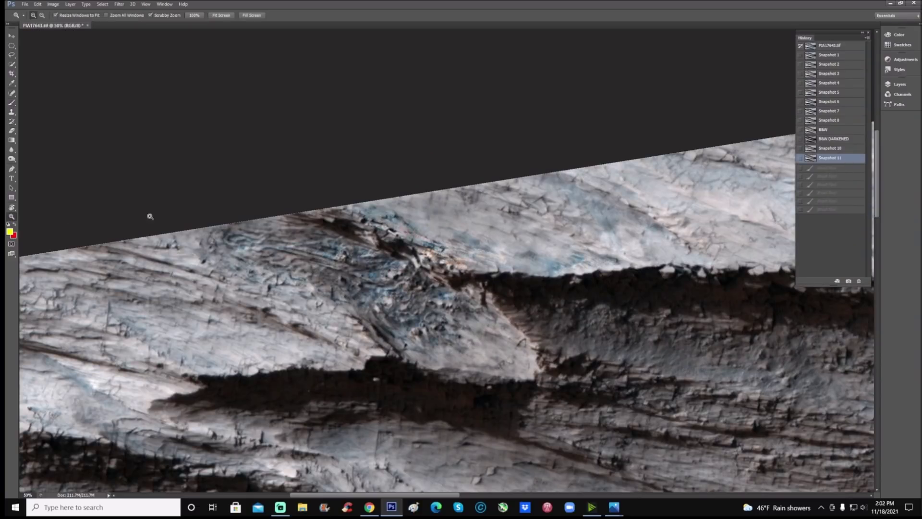
drag(358, 210, 395, 183)
Circle the dark rock in yellow, add an arrow toward it, and loop a lower rock feature.
click(12, 102)
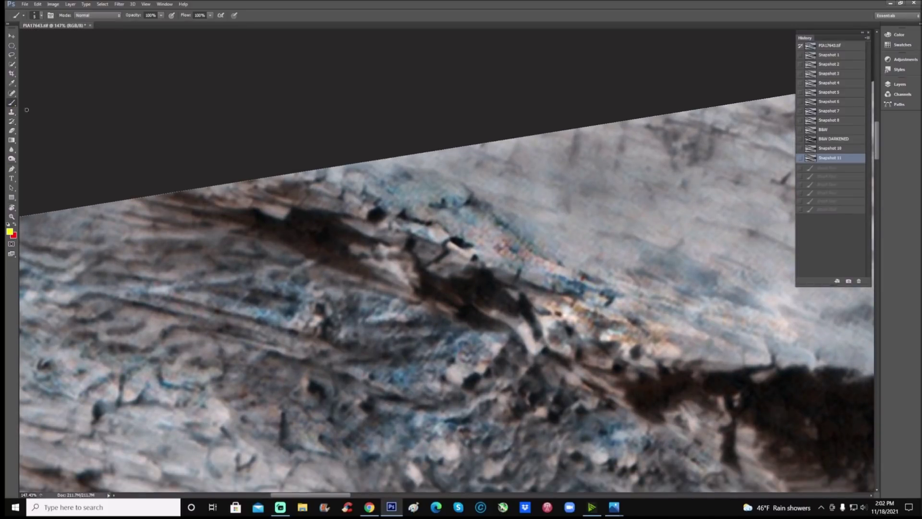
mouse_move(501, 215)
mouse_down()
mouse_move(456, 215)
mouse_move(412, 253)
mouse_move(438, 297)
mouse_move(492, 284)
mouse_move(479, 222)
mouse_up()
mouse_move(460, 358)
mouse_down()
mouse_move(490, 321)
mouse_move(475, 328)
mouse_move(493, 317)
mouse_move(507, 349)
mouse_move(500, 344)
mouse_move(513, 345)
mouse_up()
scroll(552, 351, down, 5)
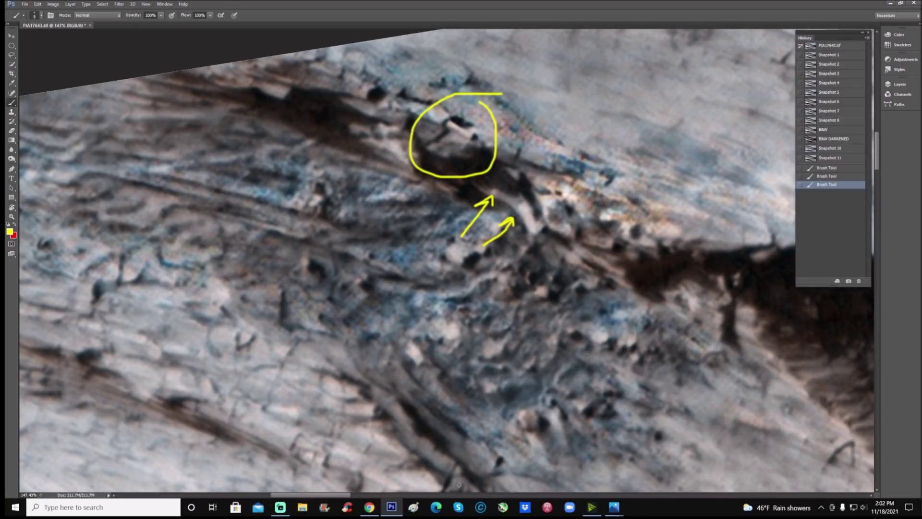
scroll(367, 375, right, 8)
scroll(367, 375, down, 2)
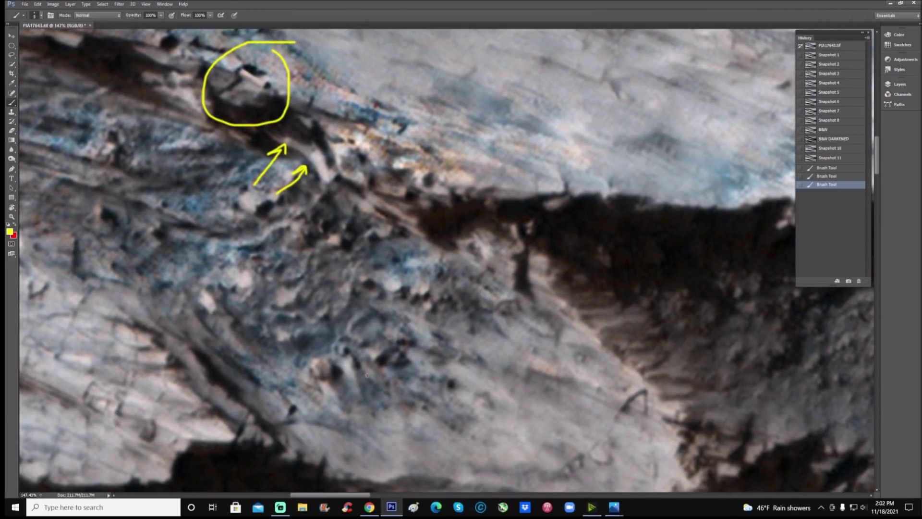
scroll(366, 375, up, 1)
mouse_move(364, 321)
mouse_down()
mouse_move(359, 336)
mouse_move(396, 344)
mouse_move(382, 311)
mouse_move(338, 387)
mouse_up()
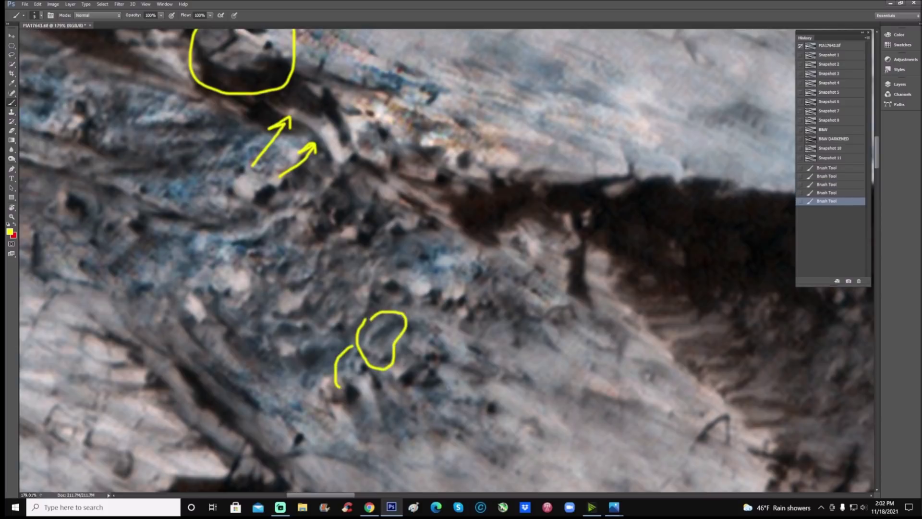
scroll(550, 339, up, 1)
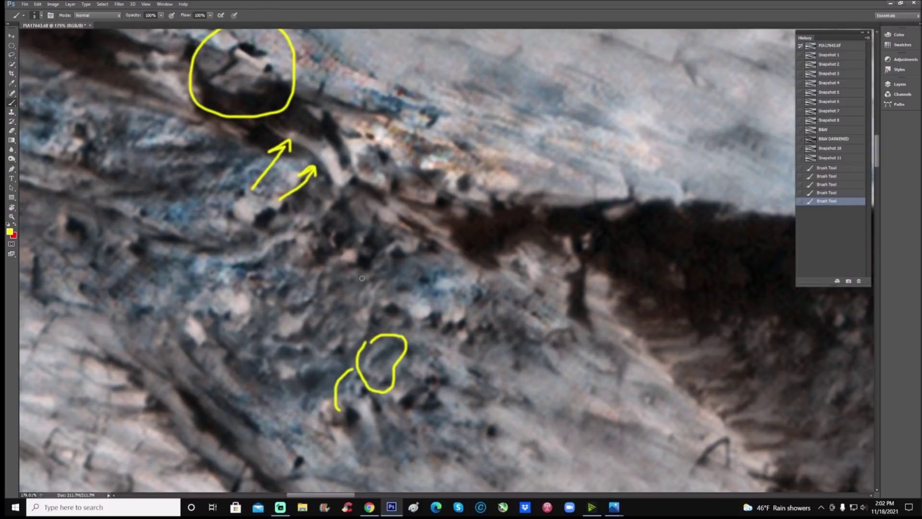
scroll(350, 268, up, 1)
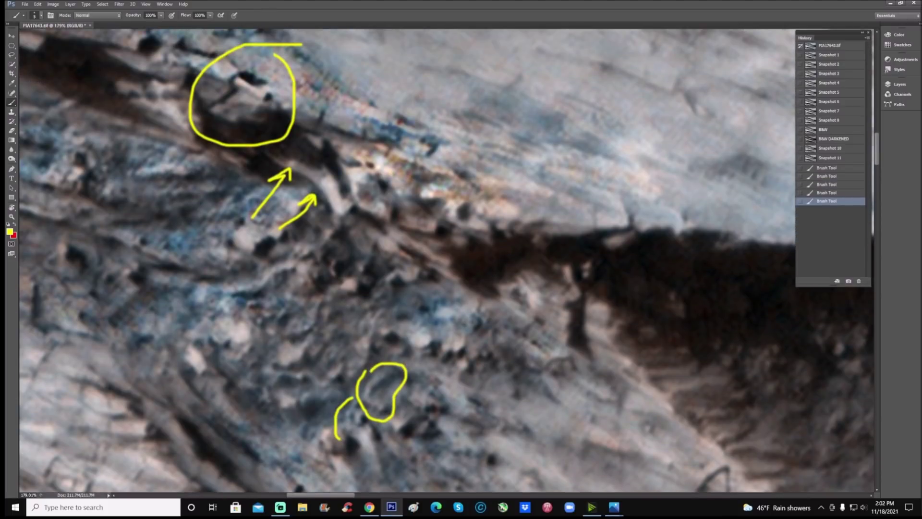
Sketch a yellow star mark on the bluish patch, zoom in, and revert to Snapshot 11.
click(836, 158)
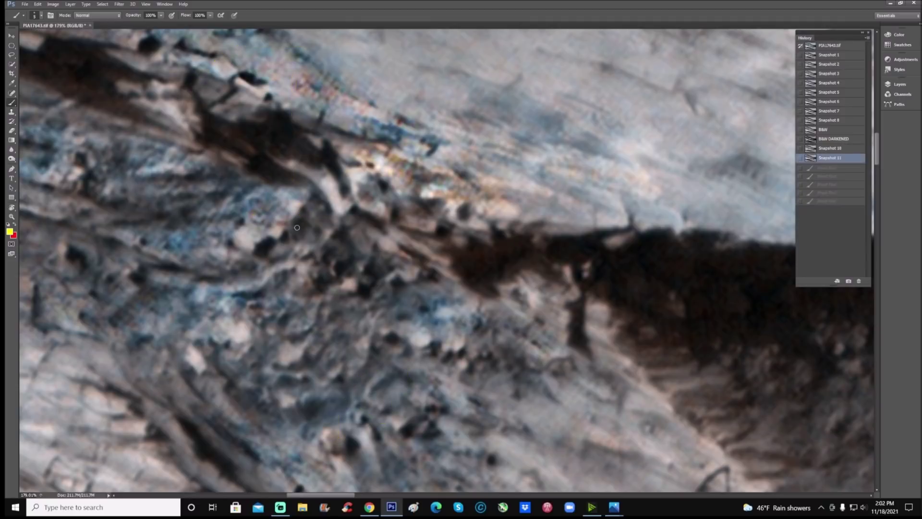
mouse_move(253, 257)
mouse_down()
mouse_move(281, 240)
mouse_move(303, 207)
mouse_move(280, 209)
mouse_move(291, 246)
mouse_up()
drag(264, 217, 302, 236)
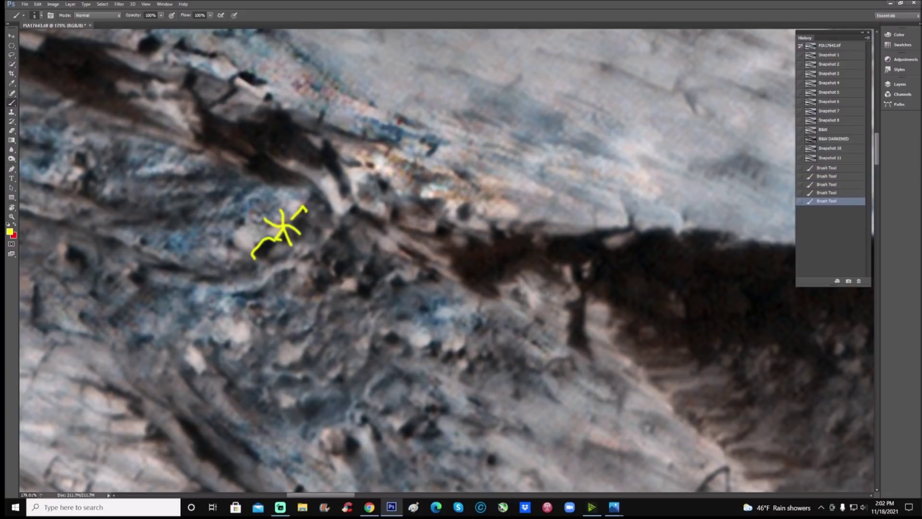
drag(345, 291, 487, 308)
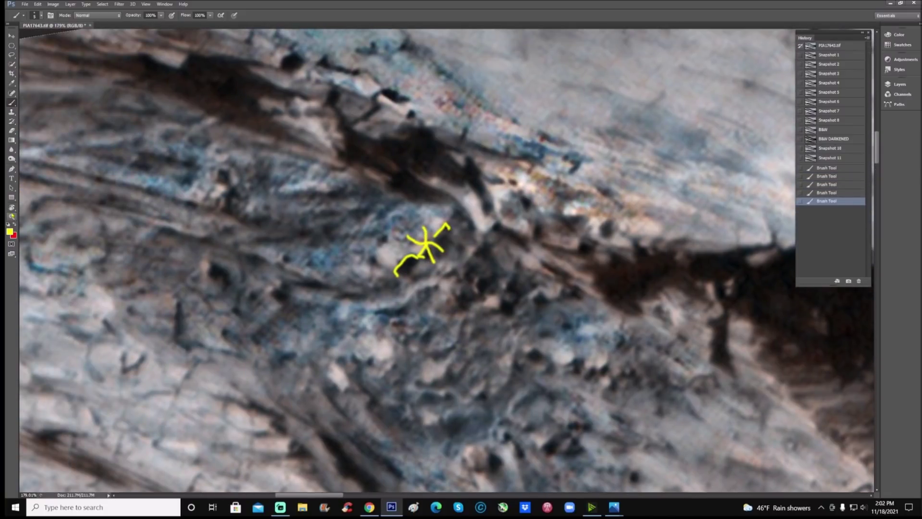
key(z)
drag(260, 233, 298, 234)
click(836, 158)
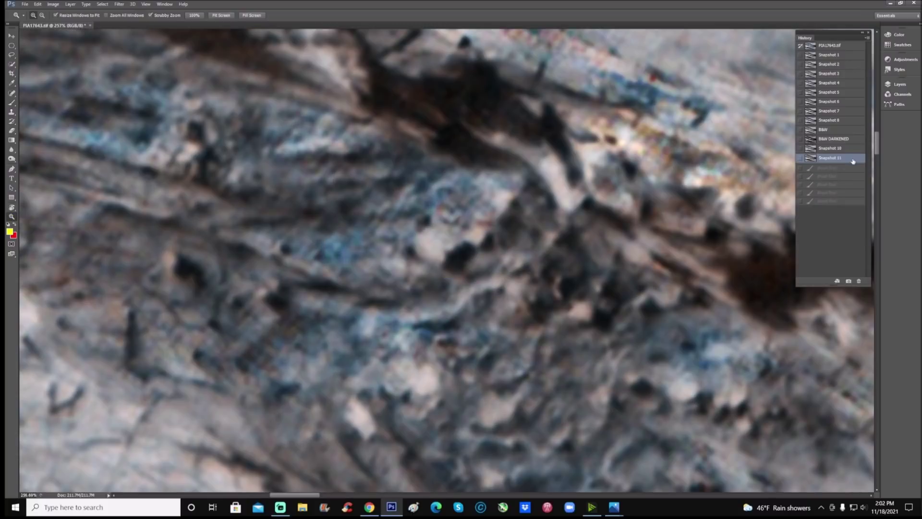
Zoom further on the patch, add several yellow strokes, then revert to Snapshot 11.
click(465, 240)
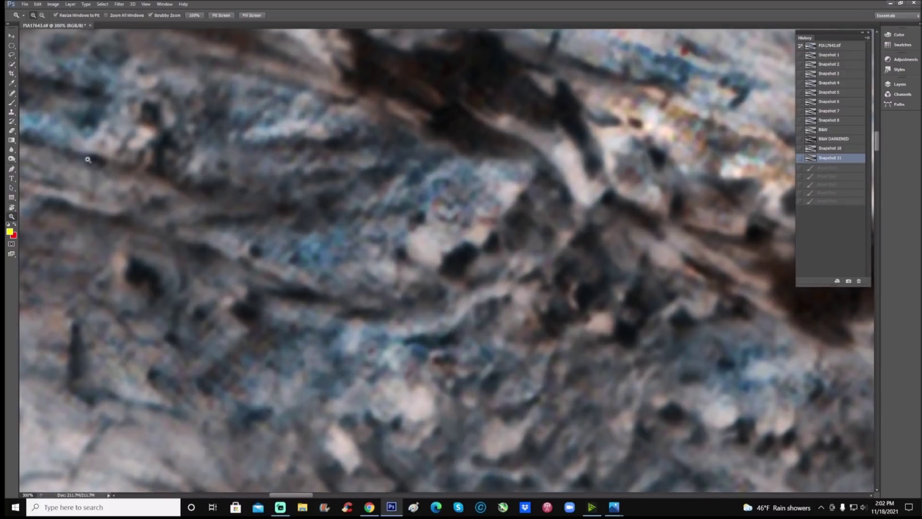
click(12, 102)
mouse_move(465, 246)
mouse_down()
mouse_move(481, 252)
mouse_move(534, 175)
mouse_move(534, 167)
mouse_move(488, 162)
mouse_move(480, 167)
mouse_move(549, 215)
mouse_up()
mouse_move(496, 200)
mouse_down()
mouse_move(539, 224)
mouse_move(498, 254)
mouse_up()
drag(482, 222, 520, 251)
click(843, 162)
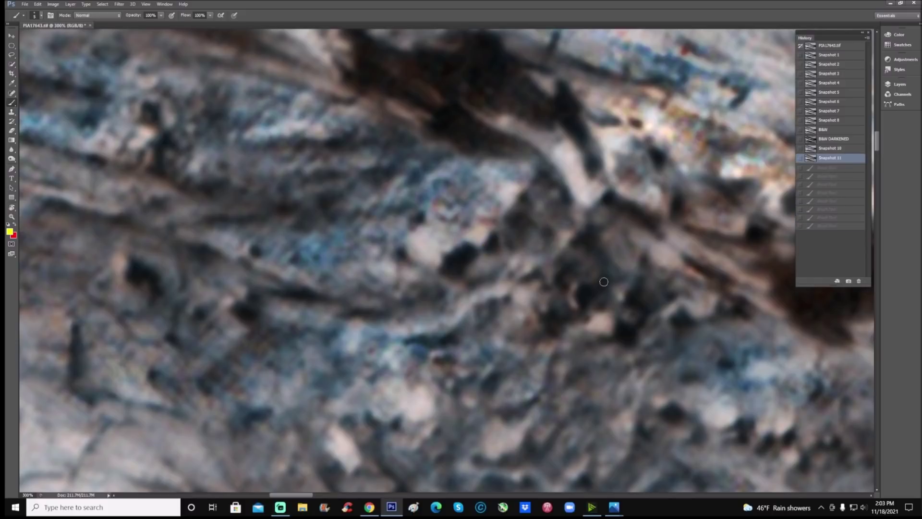
Paint a yellow circle with an inner mark around the dark feature, then discard it.
mouse_move(496, 134)
mouse_down()
mouse_move(429, 164)
mouse_move(407, 203)
mouse_move(548, 244)
mouse_move(546, 146)
mouse_move(467, 127)
mouse_up()
mouse_move(474, 173)
mouse_down()
mouse_move(482, 162)
mouse_move(537, 164)
mouse_move(486, 240)
mouse_move(466, 234)
mouse_up()
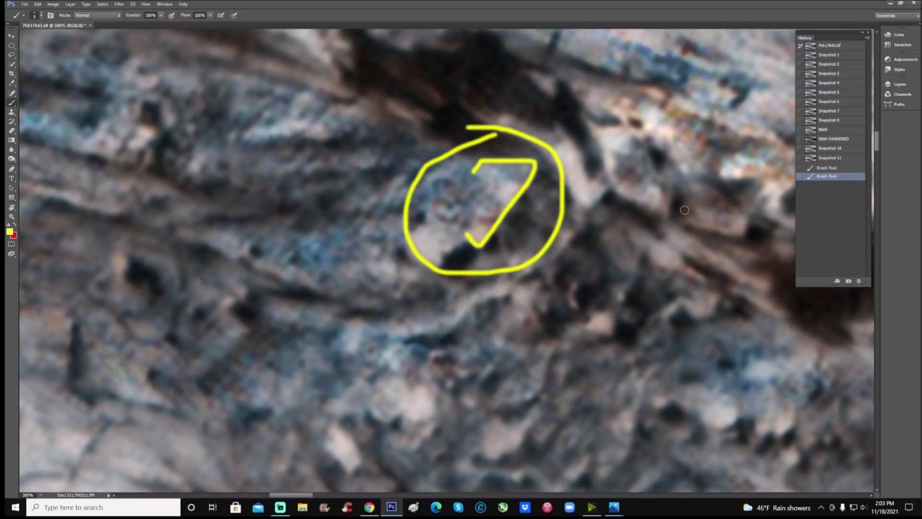
click(844, 159)
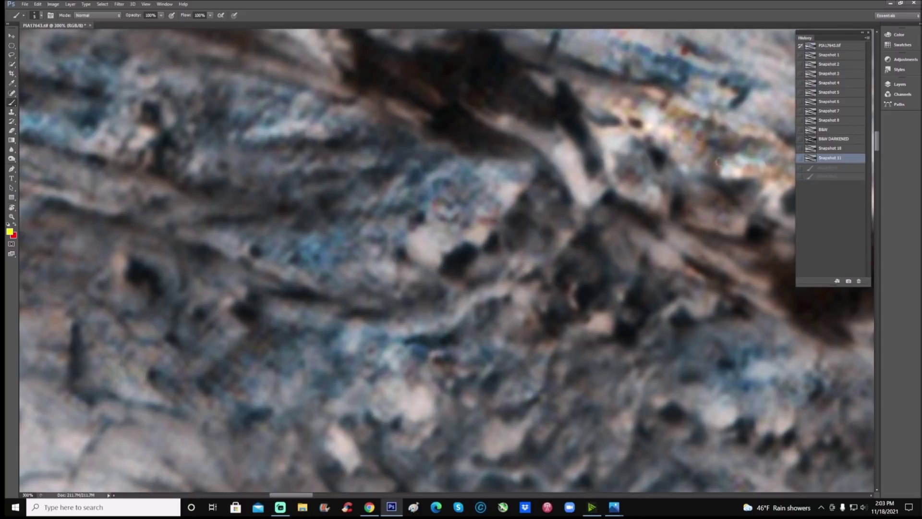
Paint a yellow stroke with dabs along the dark rock's edge, then revert to Snapshot 11.
mouse_move(440, 272)
mouse_down()
mouse_move(464, 244)
mouse_move(437, 275)
mouse_move(464, 281)
mouse_up()
drag(467, 243, 478, 247)
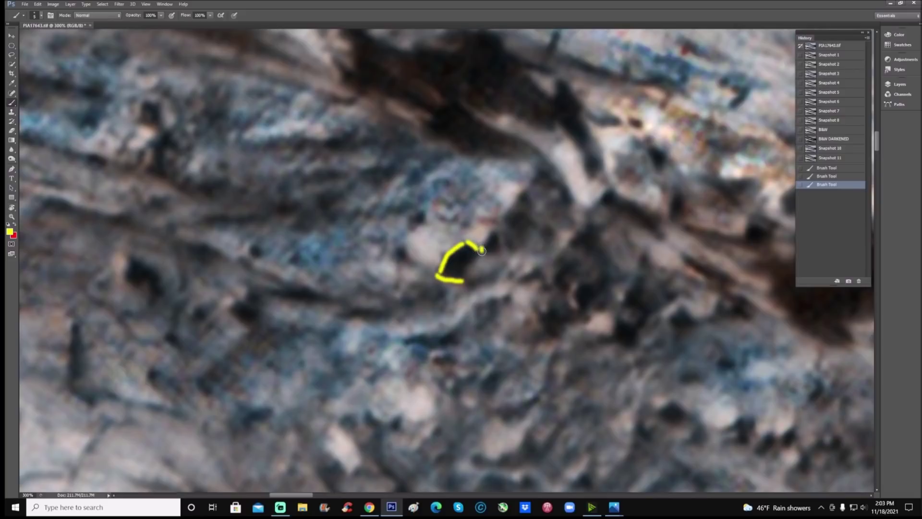
click(482, 248)
click(483, 249)
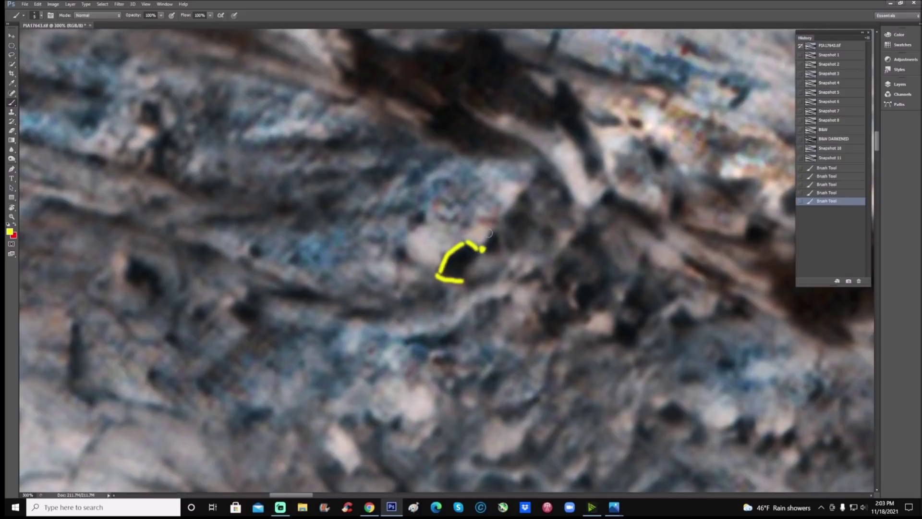
click(848, 158)
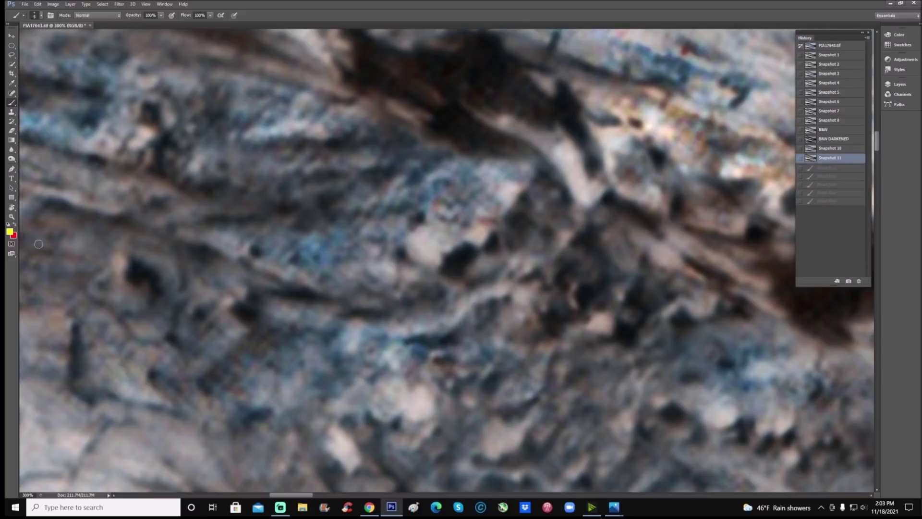
Zoom the view out to about 187%.
click(12, 217)
drag(288, 298, 251, 299)
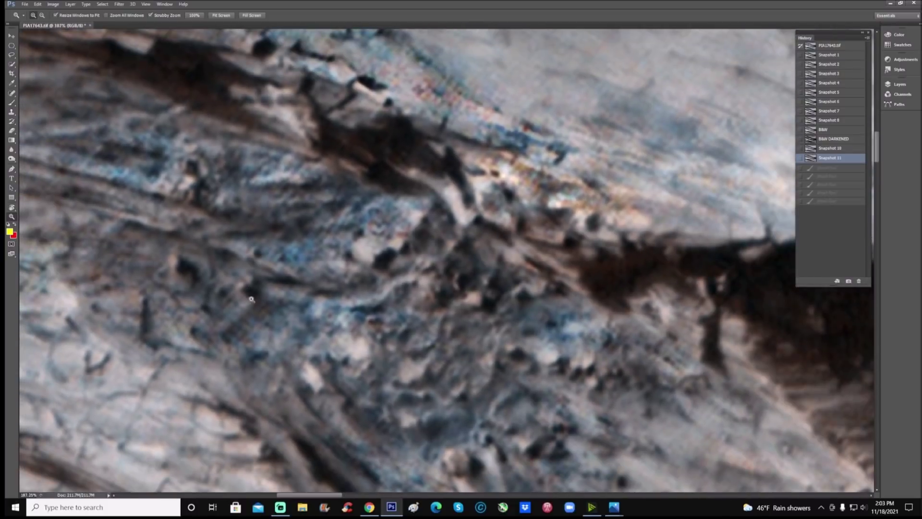
drag(249, 249, 400, 358)
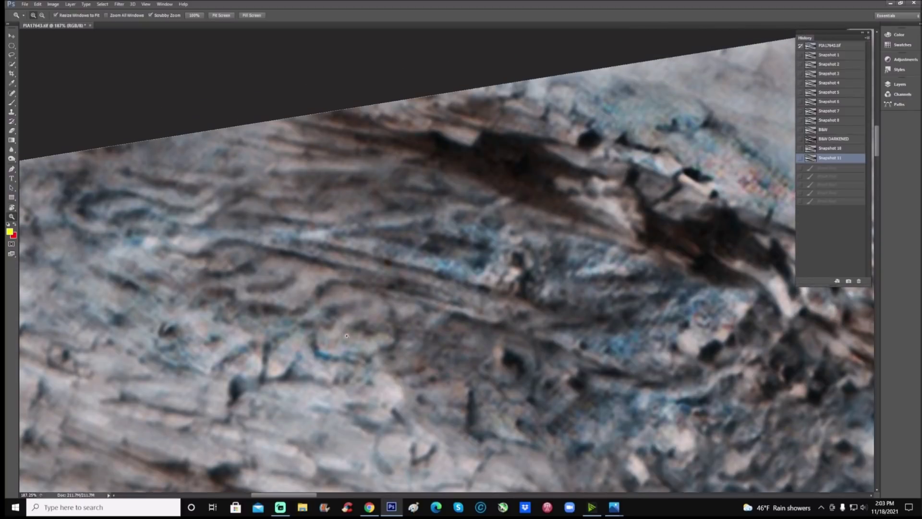
Trace the ridge's lower curve, upper edge and an inner layer in yellow, adding an arrow.
click(12, 102)
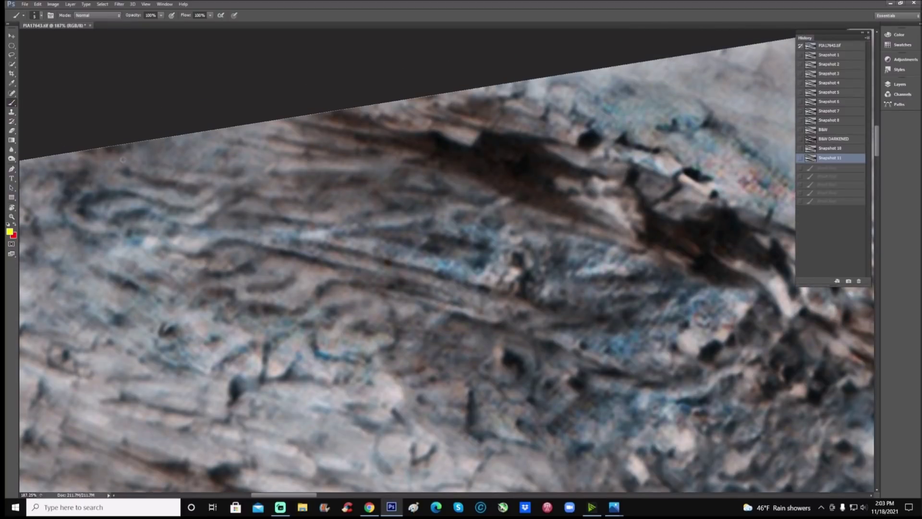
mouse_move(123, 152)
mouse_down()
mouse_move(77, 153)
mouse_move(72, 264)
mouse_move(278, 294)
mouse_move(343, 336)
mouse_move(411, 350)
mouse_move(428, 366)
mouse_up()
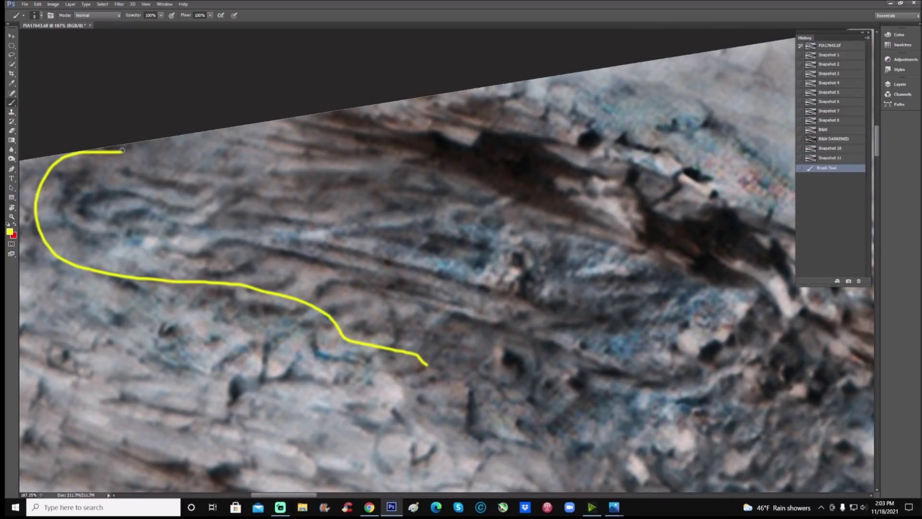
mouse_move(122, 152)
mouse_down()
mouse_move(293, 141)
mouse_move(397, 149)
mouse_move(583, 210)
mouse_up()
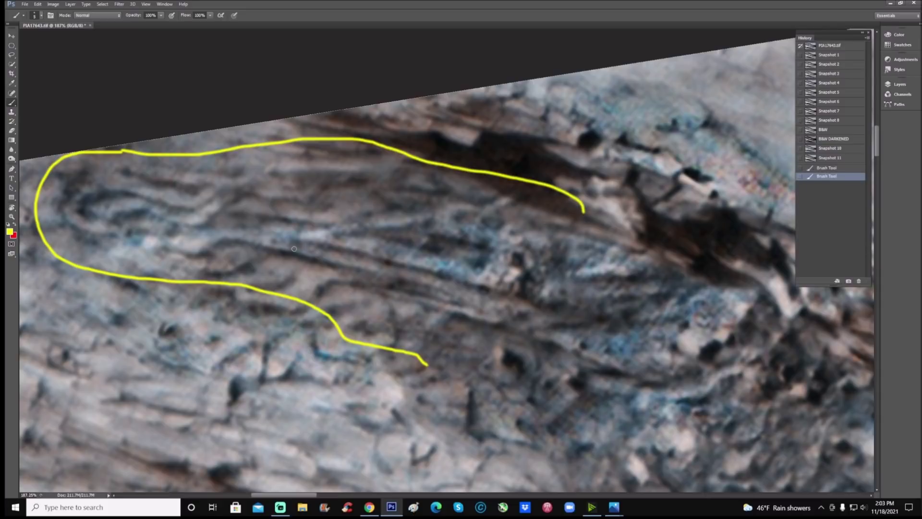
drag(307, 244, 477, 274)
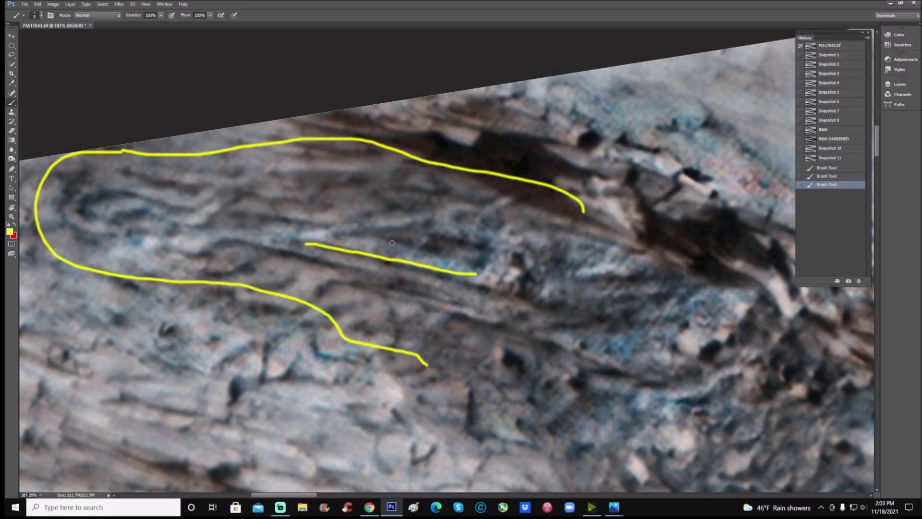
drag(368, 236, 411, 244)
mouse_move(421, 249)
mouse_down()
mouse_move(463, 259)
mouse_move(469, 245)
mouse_move(490, 250)
mouse_move(486, 266)
mouse_move(477, 262)
mouse_up()
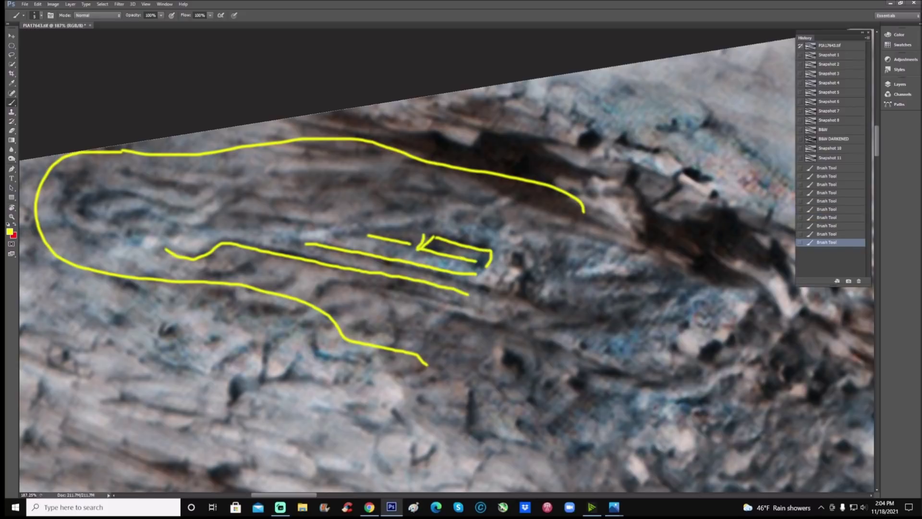
Draw a hooked inner loop with strokes and an arrow at the ridge's left end.
mouse_move(118, 190)
mouse_down()
mouse_move(94, 189)
mouse_move(78, 207)
mouse_move(117, 227)
mouse_move(103, 233)
mouse_move(70, 214)
mouse_move(99, 182)
mouse_move(149, 191)
mouse_move(197, 184)
mouse_up()
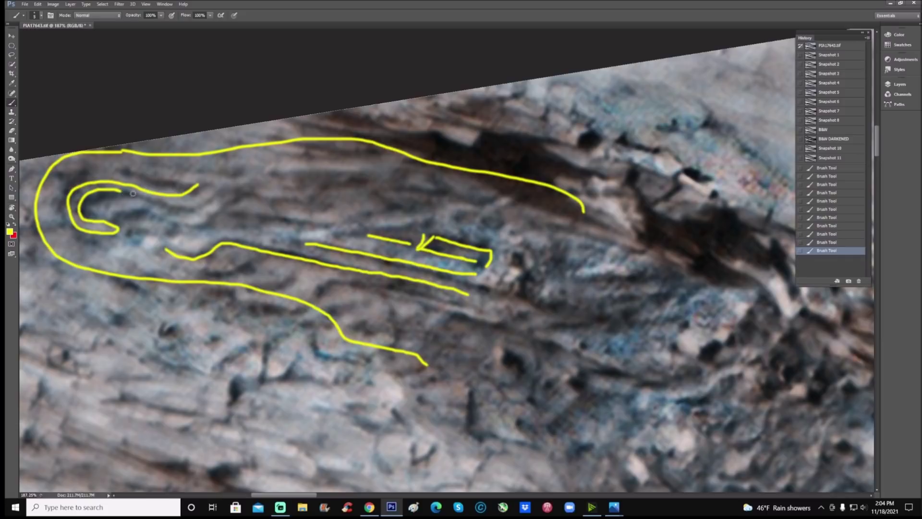
mouse_move(121, 191)
mouse_down()
mouse_move(198, 208)
mouse_move(225, 182)
mouse_up()
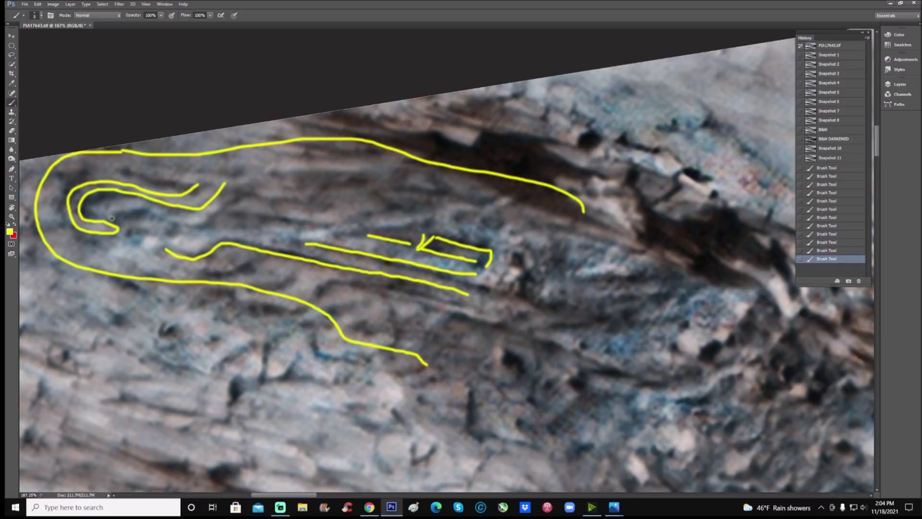
drag(112, 218, 148, 208)
mouse_move(91, 205)
mouse_down()
mouse_move(100, 217)
mouse_move(142, 198)
mouse_move(145, 210)
mouse_move(178, 220)
mouse_move(232, 196)
mouse_up()
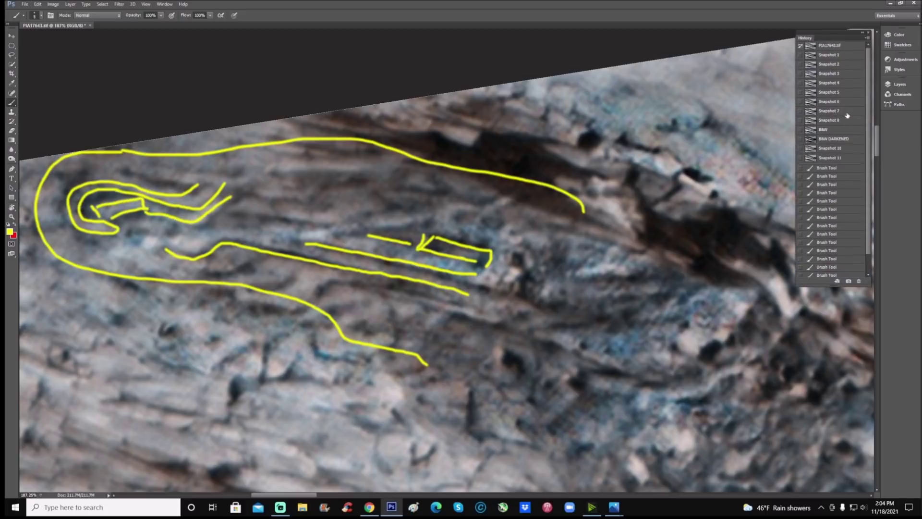
scroll(813, 95, up, 1)
Revert to Snapshot 2, paint a test yellow circle on the left, then restore Snapshot 11.
click(851, 65)
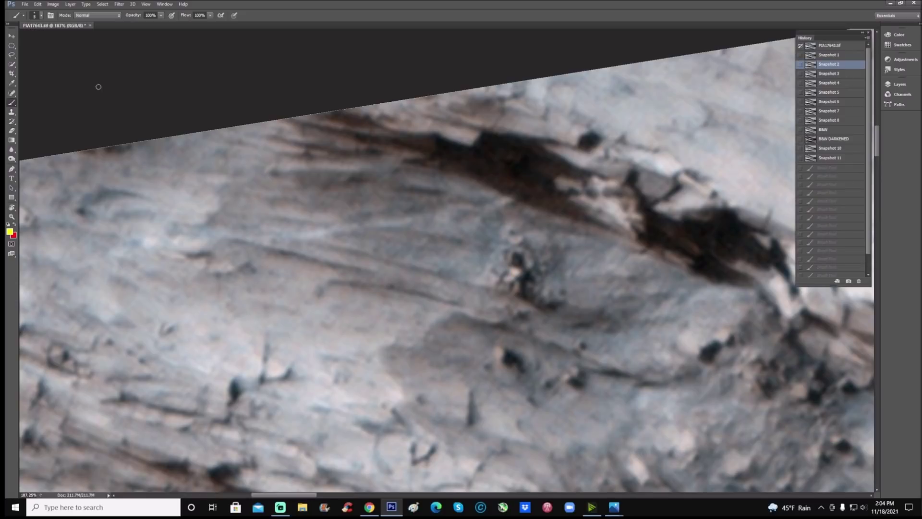
mouse_move(94, 150)
mouse_down()
mouse_move(49, 169)
mouse_move(44, 188)
mouse_move(178, 263)
mouse_move(240, 159)
mouse_move(77, 164)
mouse_up()
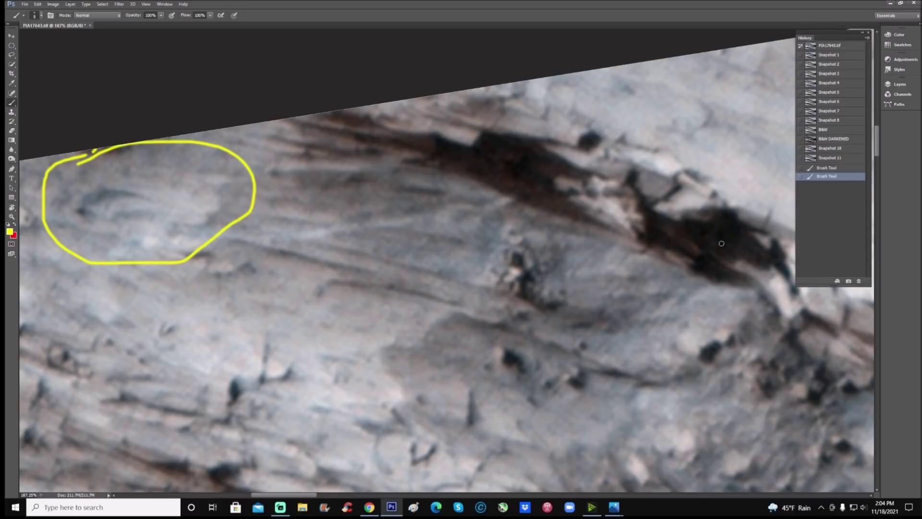
click(848, 158)
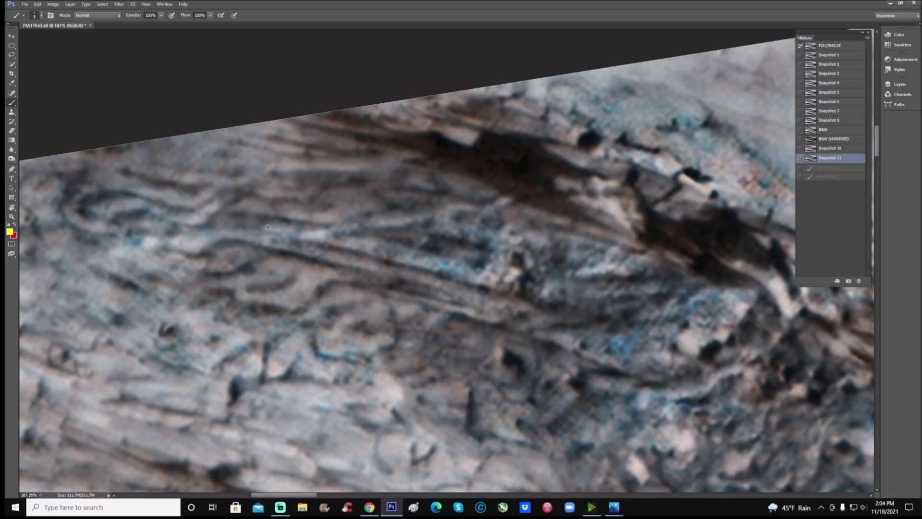
click(12, 216)
alt+click(330, 256)
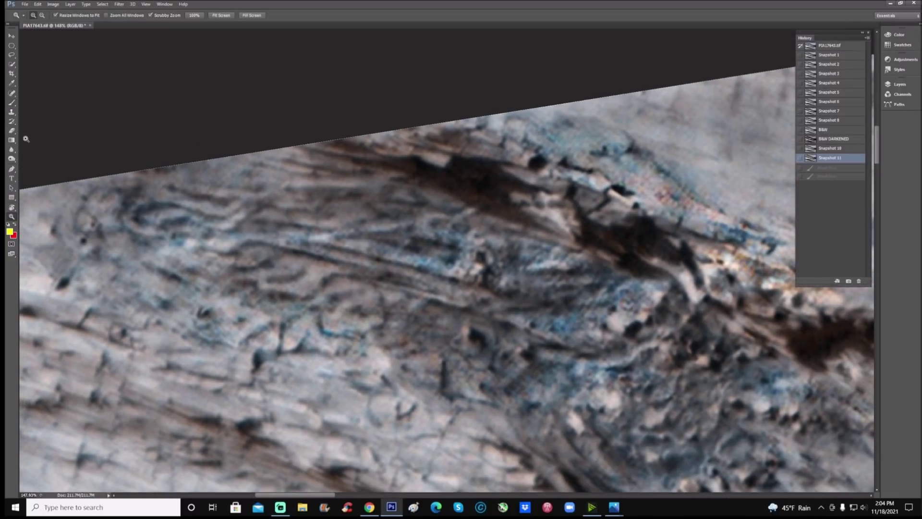
click(12, 103)
scroll(521, 351, down, 2)
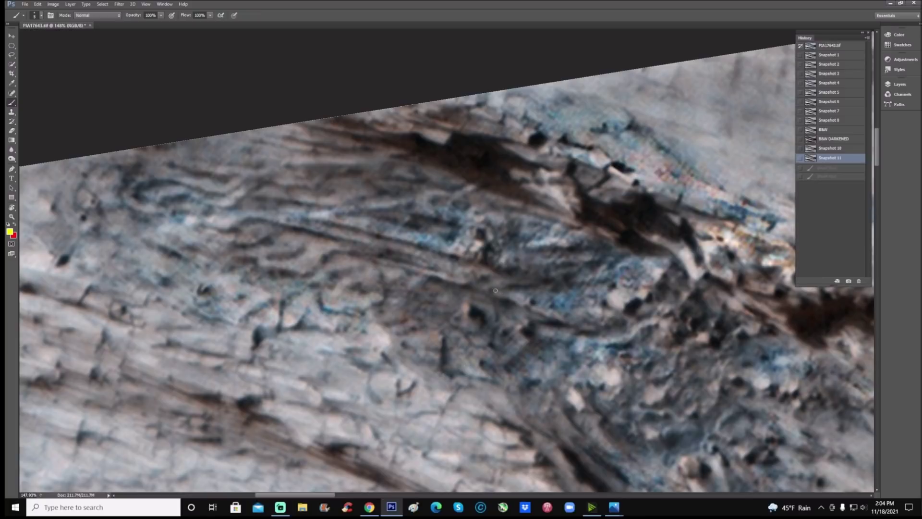
mouse_move(495, 291)
mouse_down()
mouse_move(429, 315)
mouse_move(509, 372)
mouse_move(532, 316)
mouse_move(497, 294)
mouse_up()
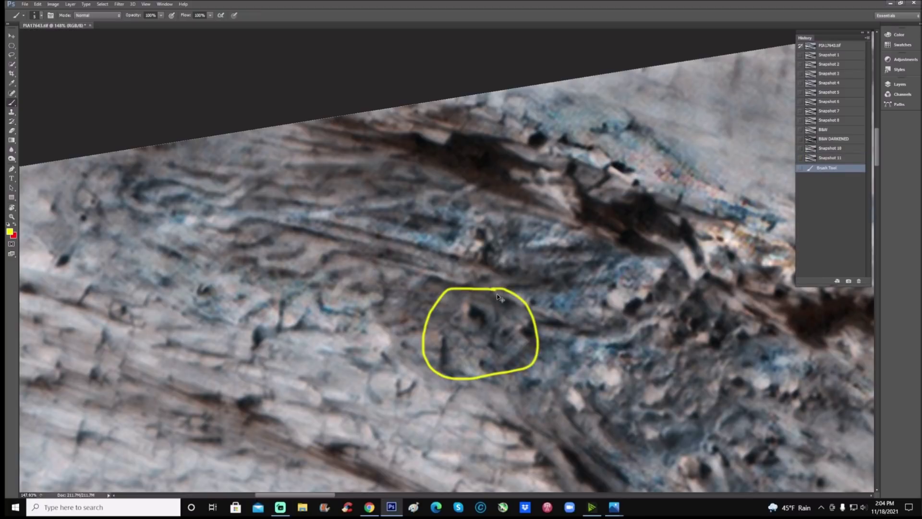
key(ctrl+plus)
mouse_move(467, 323)
mouse_down()
mouse_move(457, 352)
mouse_move(503, 379)
mouse_move(517, 349)
mouse_move(510, 311)
mouse_move(473, 305)
mouse_move(465, 322)
mouse_move(482, 327)
mouse_move(488, 348)
mouse_move(471, 327)
mouse_move(481, 353)
mouse_up()
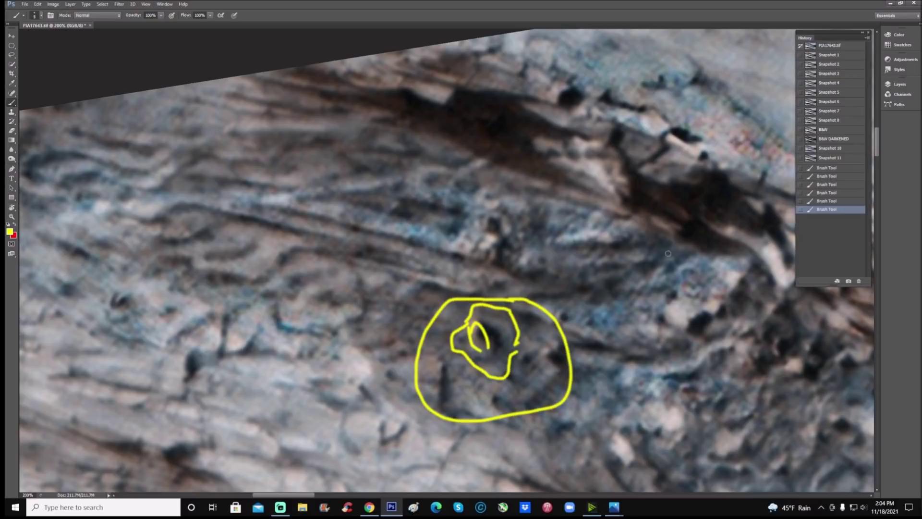
click(827, 168)
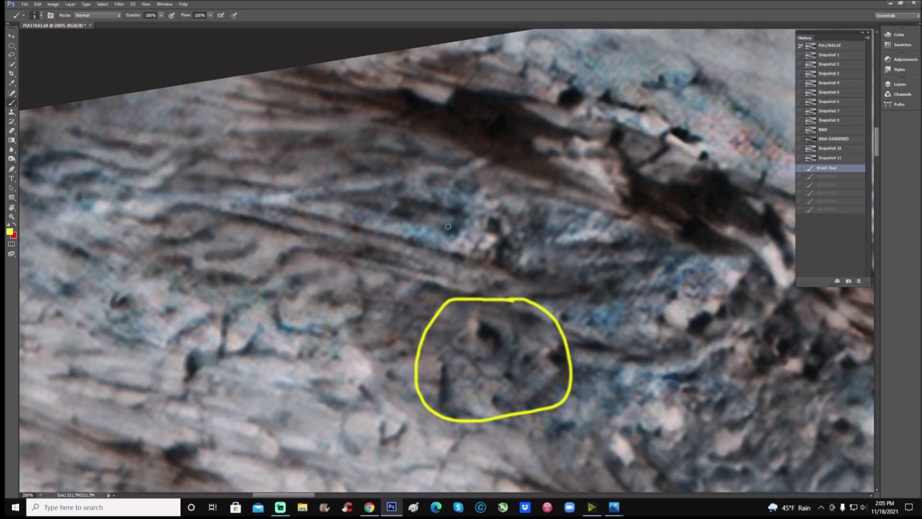
click(837, 160)
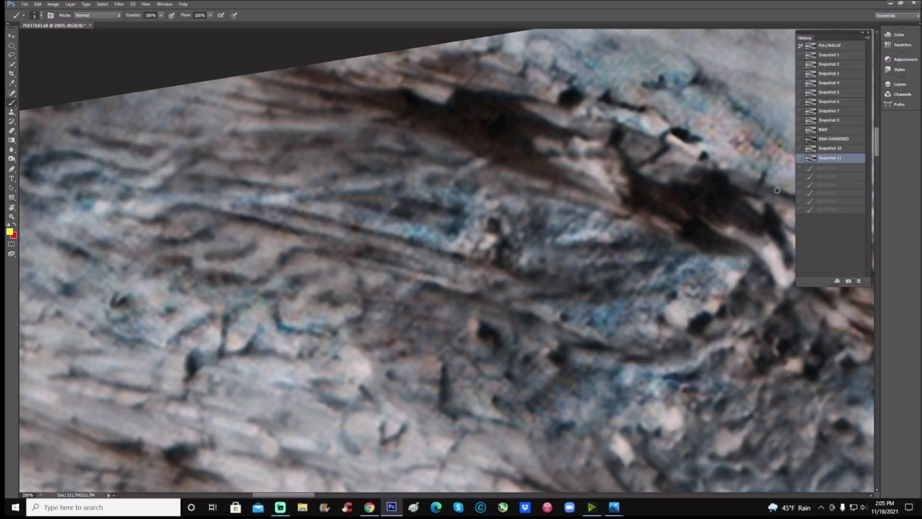
click(11, 216)
Zoom out to about 134% and trace the bright slope's edge with a yellow brush line.
drag(409, 253, 631, 270)
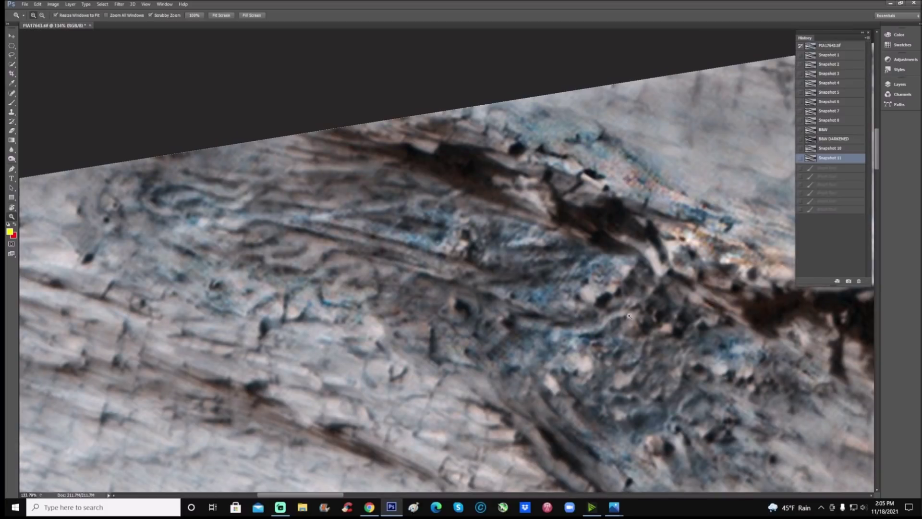
scroll(629, 338, down, 3)
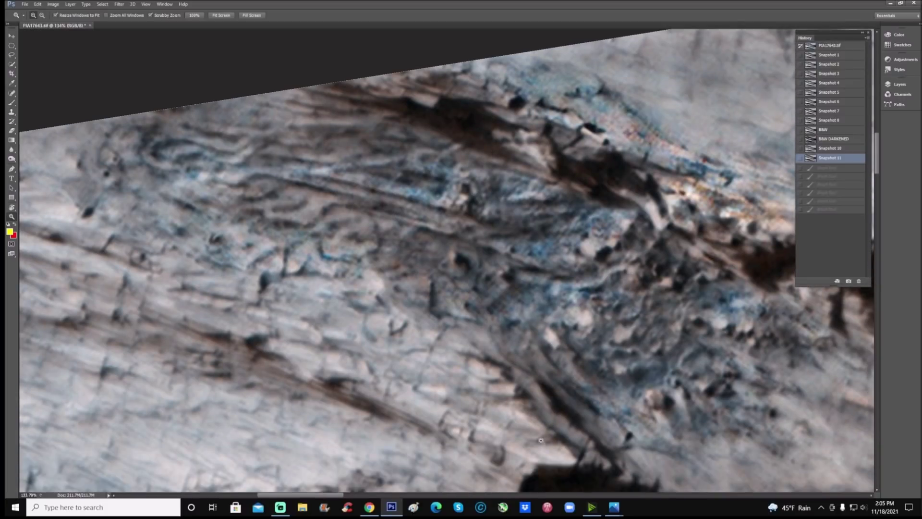
scroll(674, 324, right, 5)
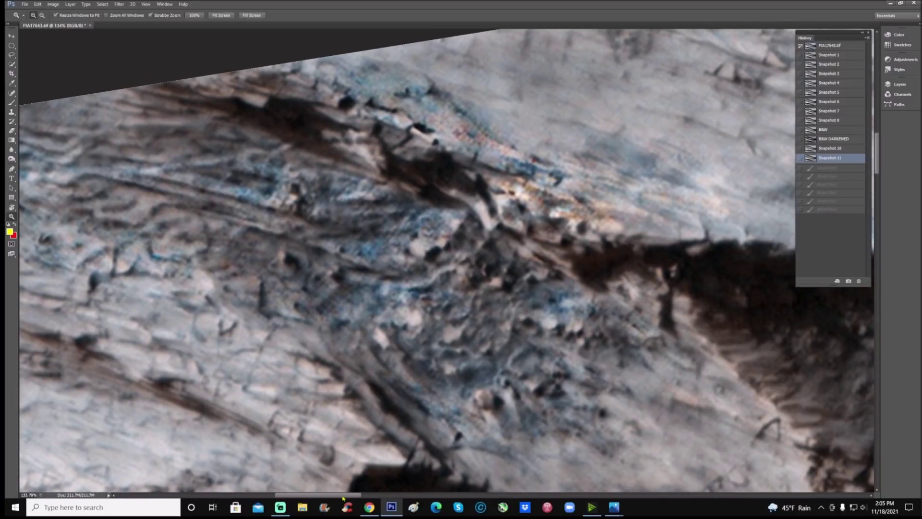
scroll(674, 327, down, 5)
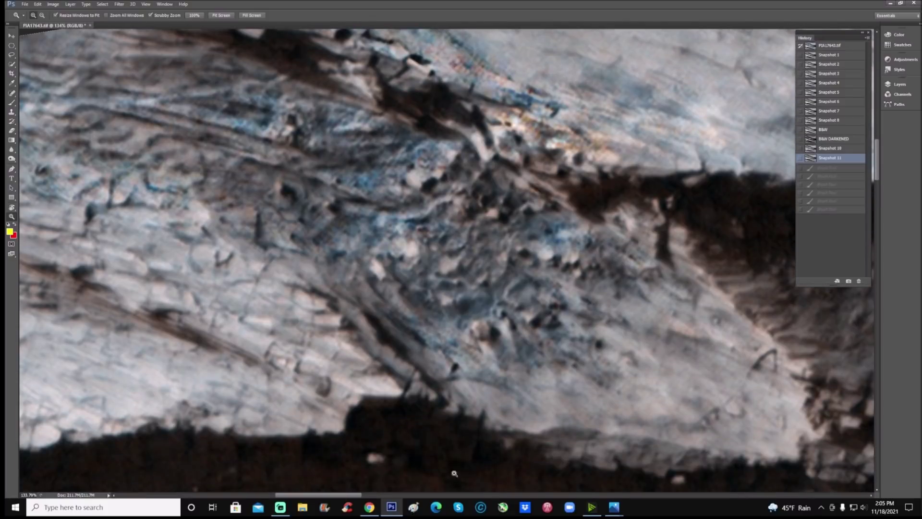
scroll(449, 360, down, 5)
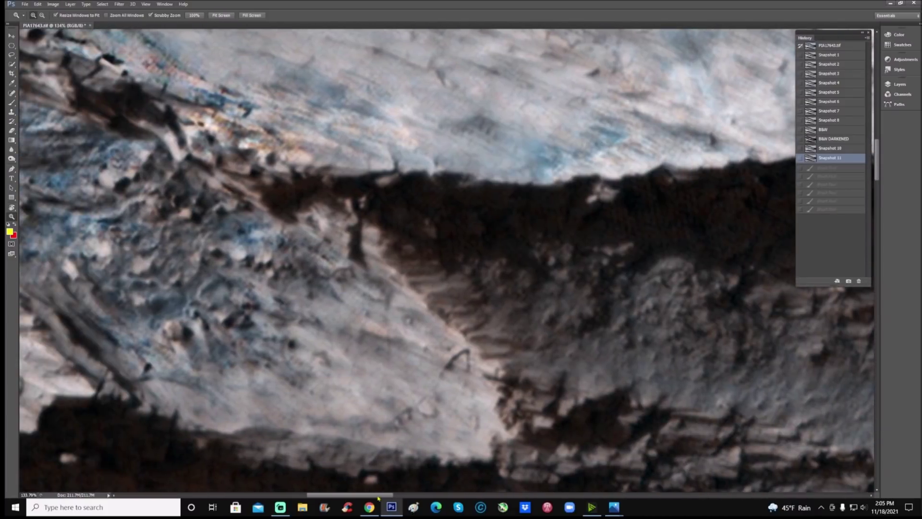
scroll(449, 359, up, 1)
scroll(449, 360, up, 1)
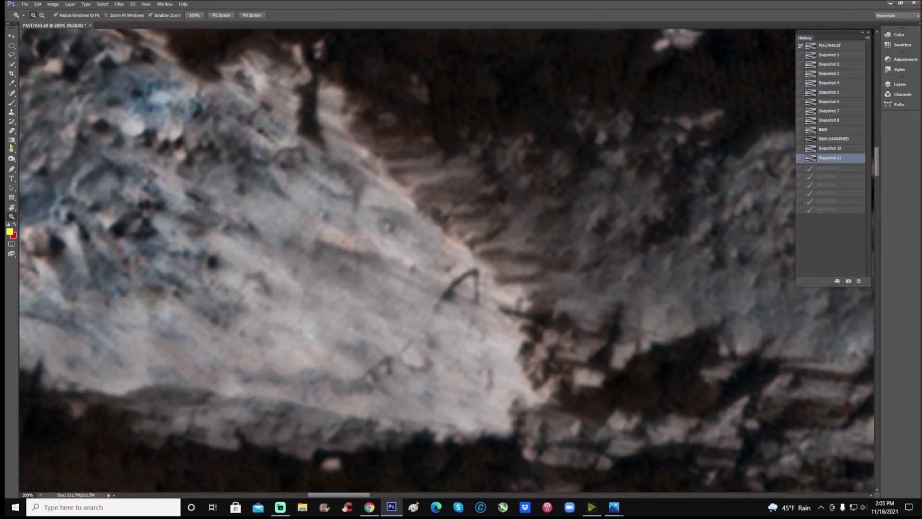
key(b)
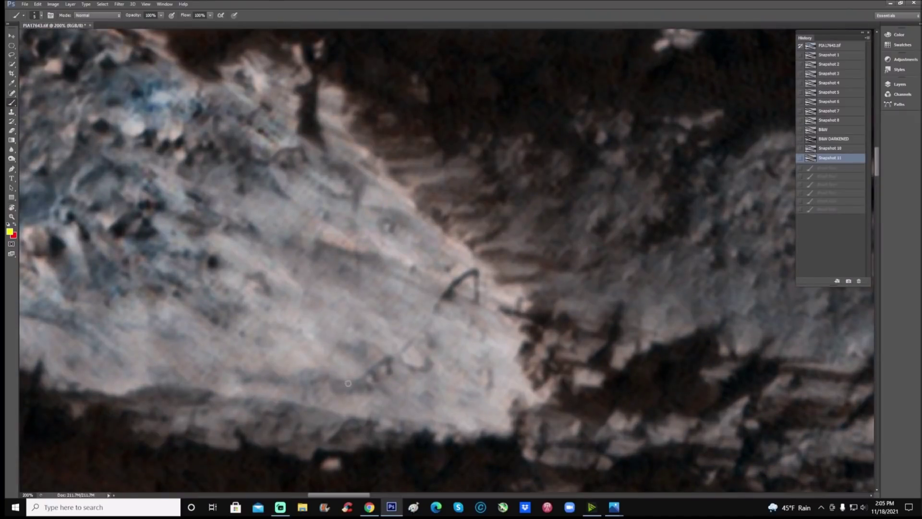
mouse_move(349, 383)
mouse_down()
mouse_move(388, 354)
mouse_move(399, 355)
mouse_move(439, 298)
mouse_move(476, 269)
mouse_move(479, 301)
mouse_up()
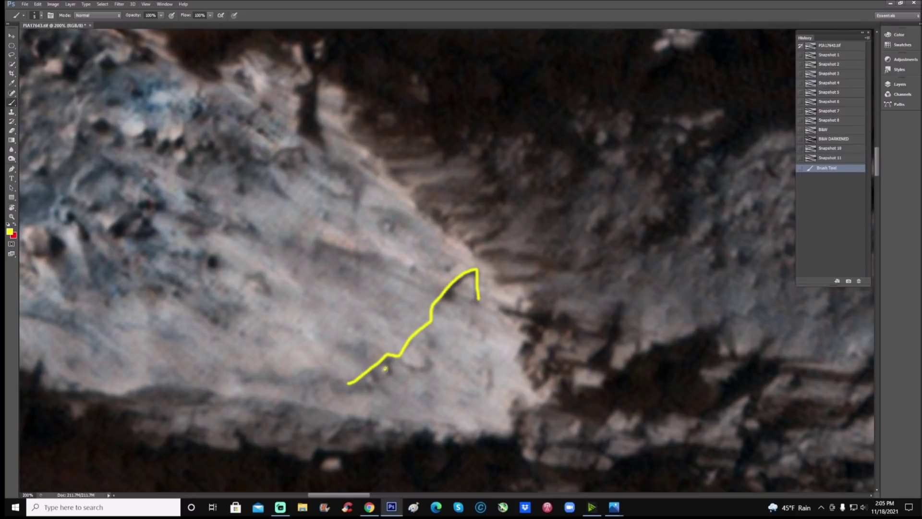
Add yellow dots, a circle and small arrows, then revert to only the traced line.
click(386, 368)
mouse_move(371, 378)
mouse_down()
mouse_move(427, 366)
mouse_move(421, 339)
mouse_up()
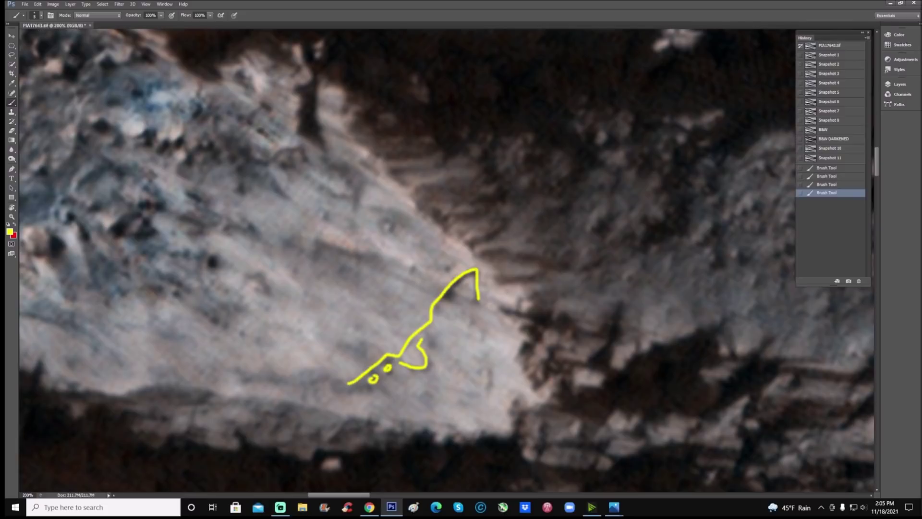
mouse_move(314, 274)
mouse_down()
mouse_move(324, 251)
mouse_move(349, 268)
mouse_move(356, 255)
mouse_up()
drag(326, 220, 342, 232)
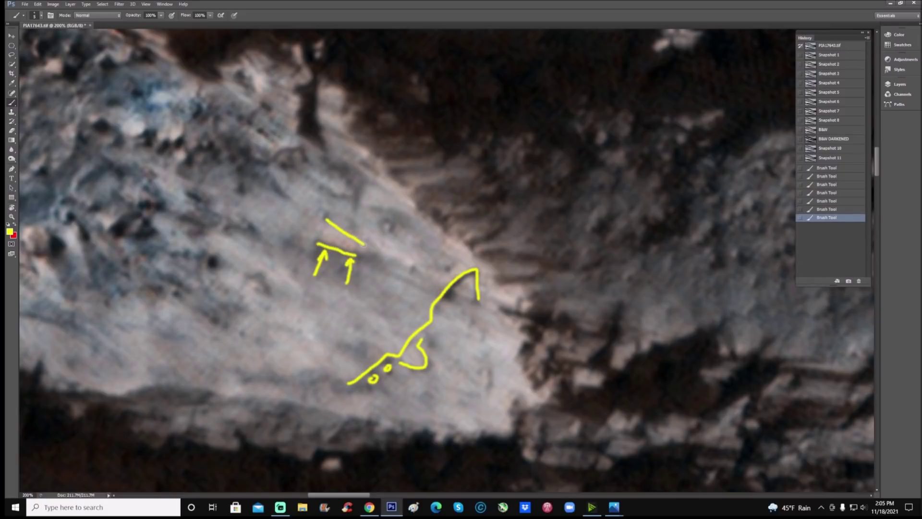
drag(354, 275, 366, 263)
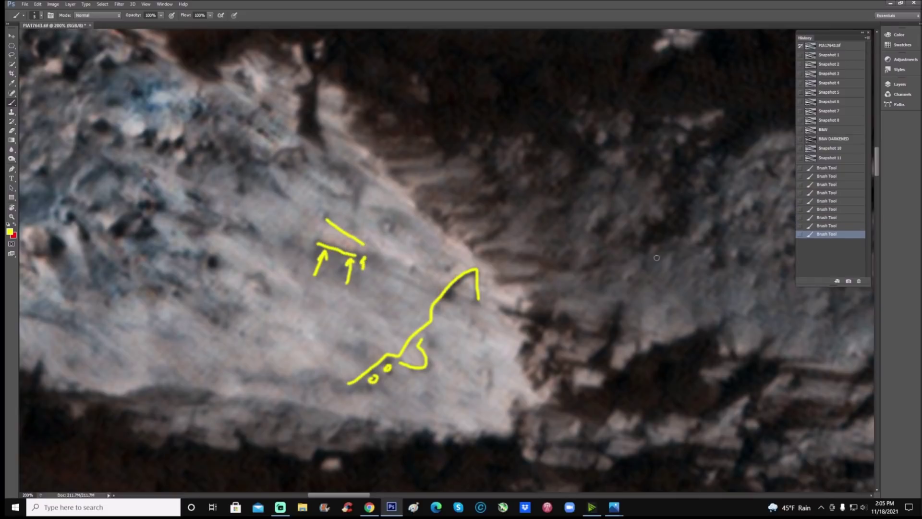
click(849, 168)
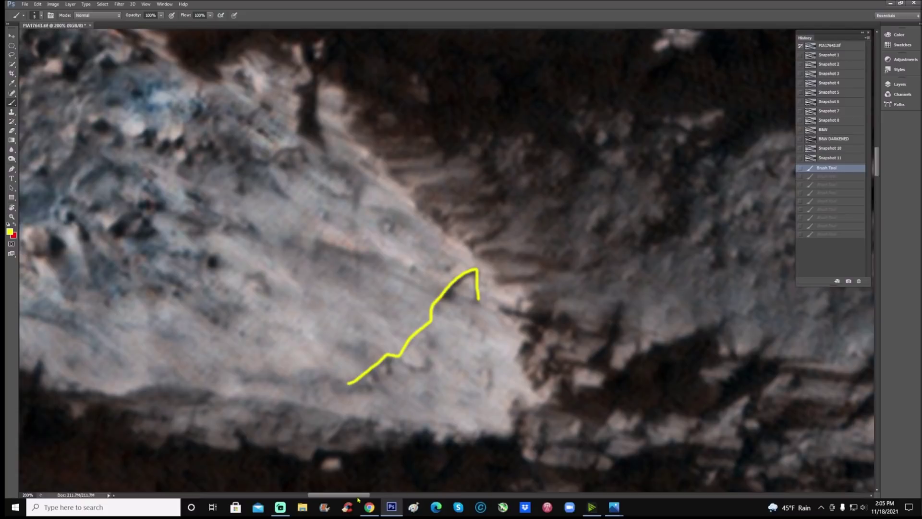
Zoom out to about 143% and restore Snapshot 11, removing the yellow line.
drag(361, 497, 333, 497)
scroll(339, 434, up, 2)
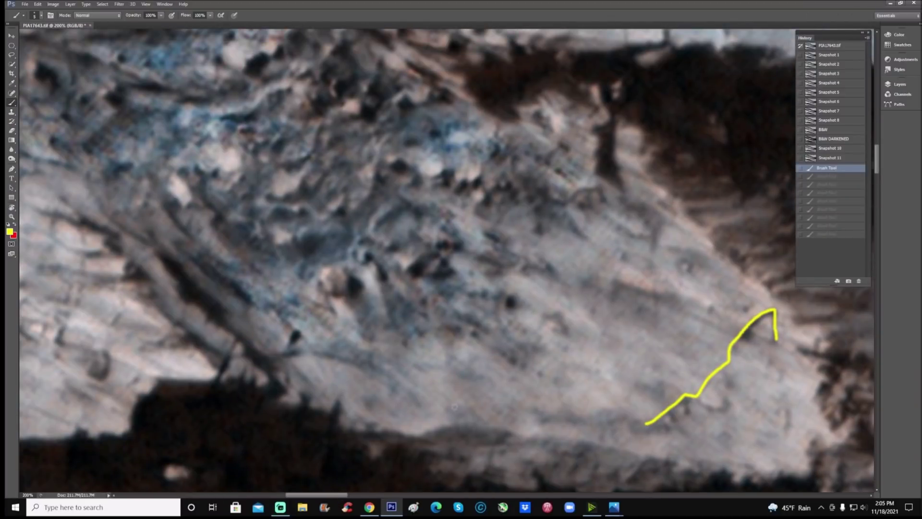
click(11, 217)
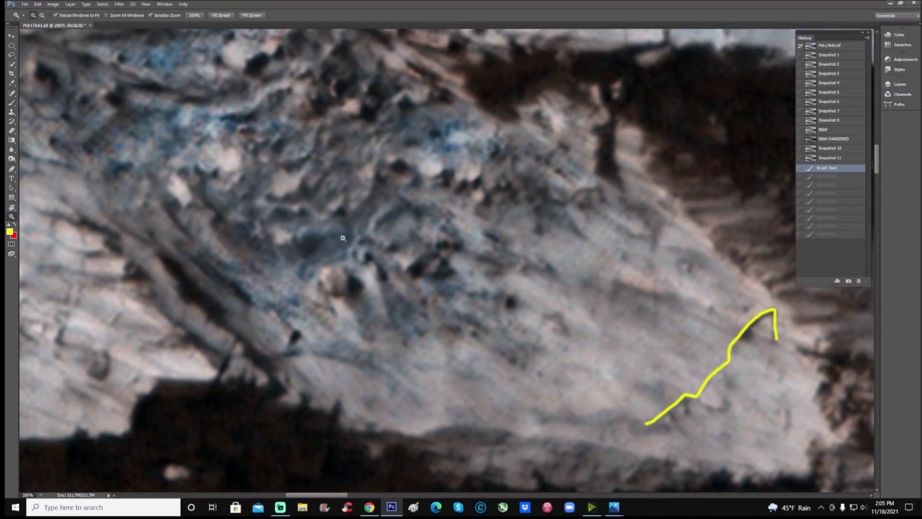
mouse_move(346, 237)
mouse_down()
mouse_move(334, 258)
mouse_move(343, 251)
mouse_up()
click(830, 157)
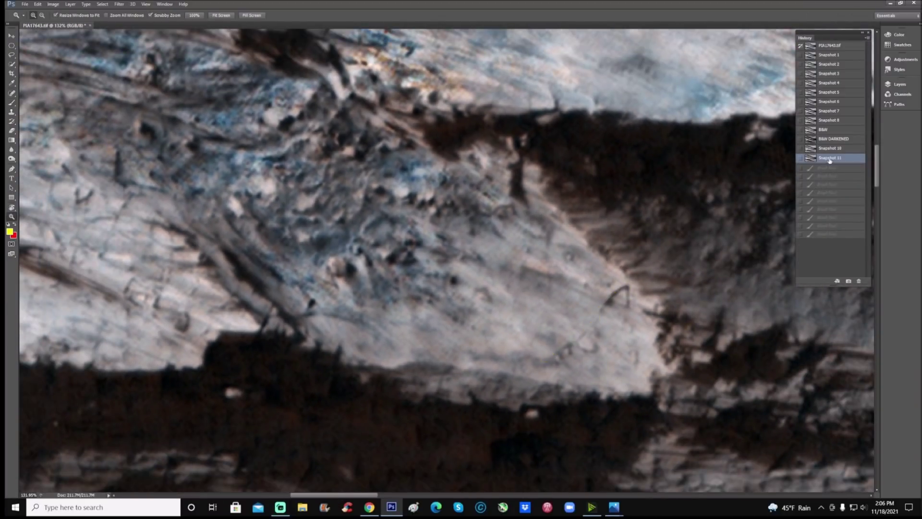
Zoom in on the layered rock feature.
drag(370, 496, 342, 496)
scroll(512, 323, up, 5)
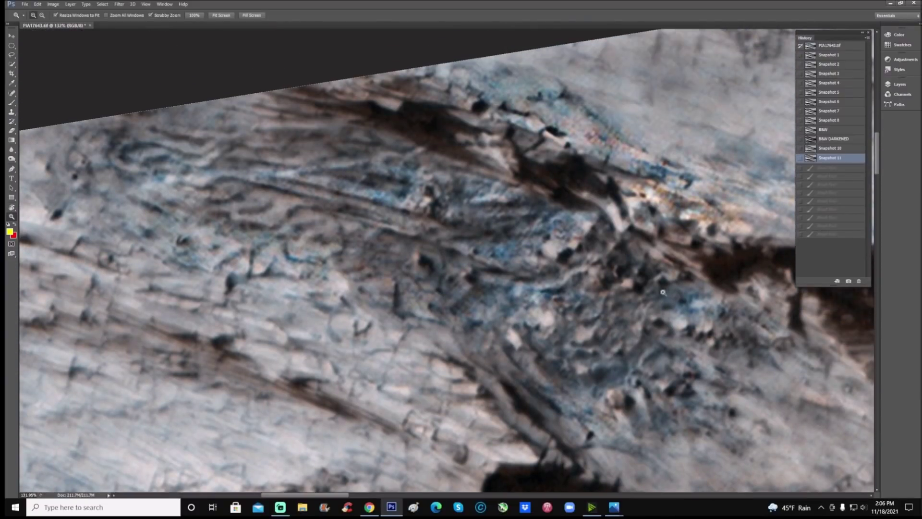
drag(665, 261, 676, 238)
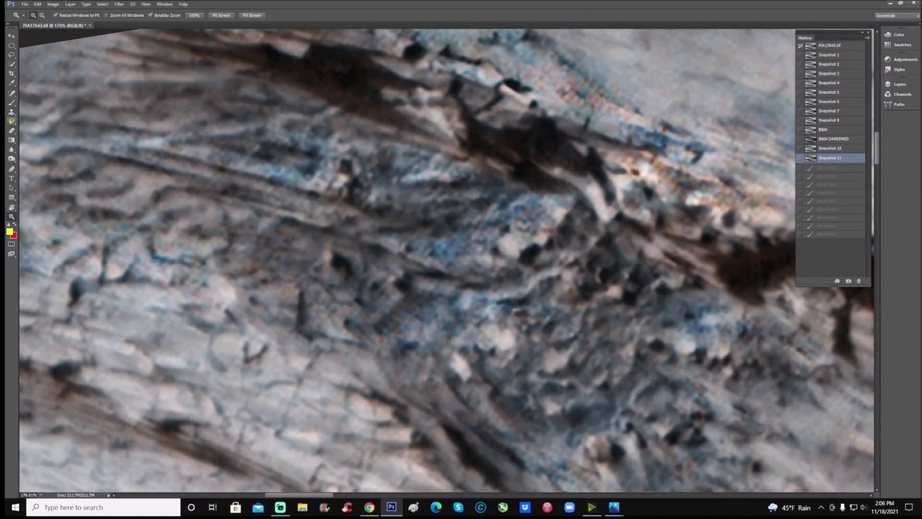
click(12, 103)
Circle the dark rock in yellow, add two arrows toward it, and view at 100%.
mouse_move(510, 56)
mouse_down()
mouse_move(423, 86)
mouse_move(477, 137)
mouse_move(546, 108)
mouse_move(499, 56)
mouse_up()
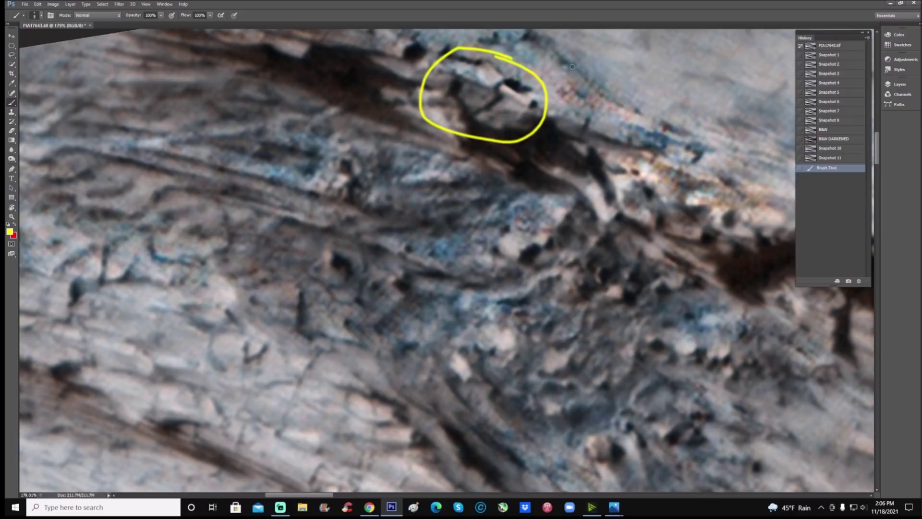
mouse_move(562, 76)
mouse_down()
mouse_move(588, 56)
mouse_move(555, 80)
mouse_move(585, 79)
mouse_up()
mouse_move(507, 196)
mouse_down()
mouse_move(538, 175)
mouse_move(529, 177)
mouse_move(539, 182)
mouse_up()
mouse_move(568, 246)
mouse_down()
mouse_move(587, 214)
mouse_move(590, 230)
mouse_up()
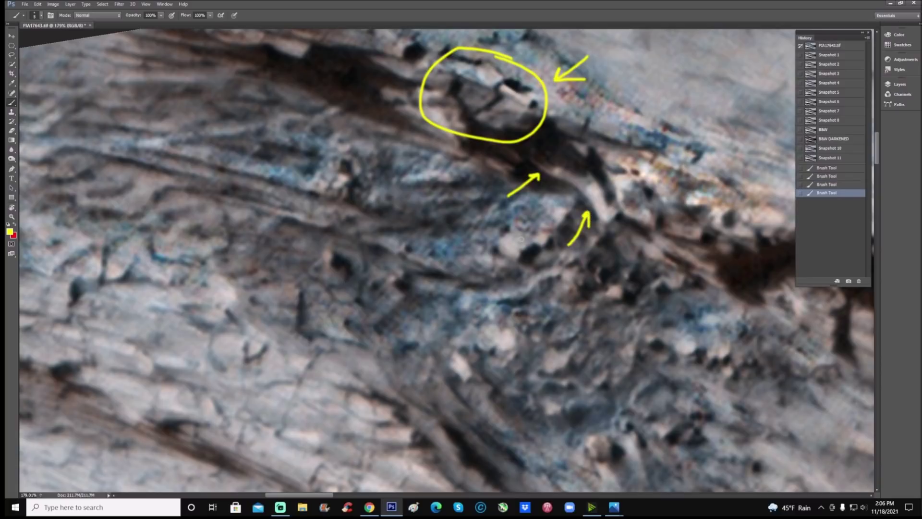
mouse_move(522, 238)
mouse_down()
mouse_move(543, 248)
mouse_move(565, 226)
mouse_move(581, 196)
mouse_move(545, 199)
mouse_up()
key(ctrl+1)
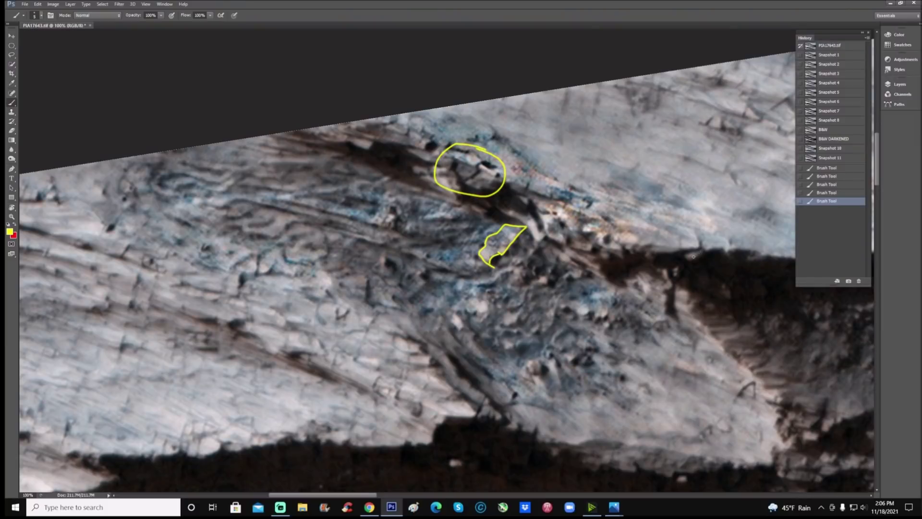
Pan to the marked rocks and zoom in stepwise from 66.67% through 100% to 200%.
scroll(693, 256, down, 3)
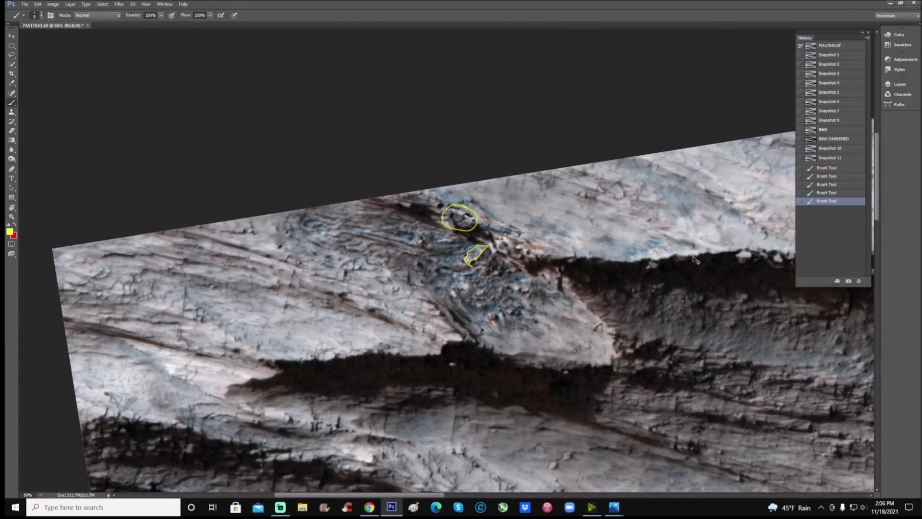
scroll(694, 259, down, 3)
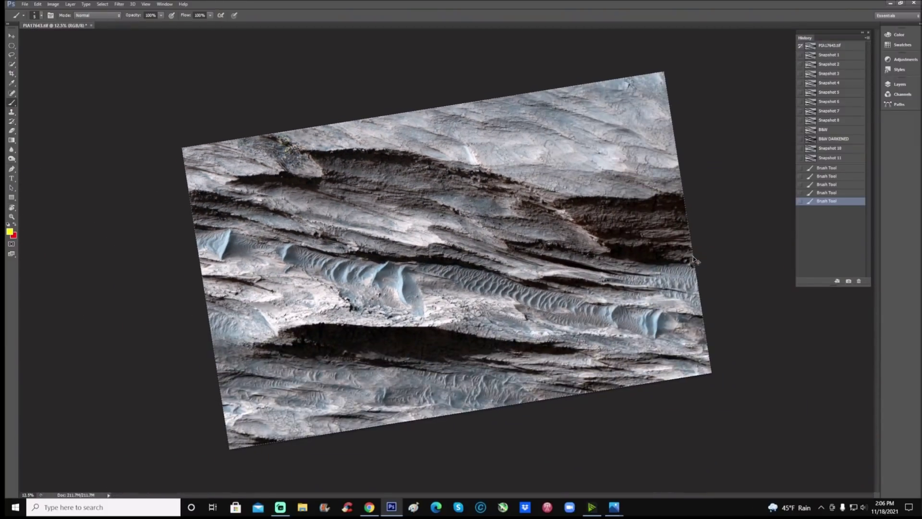
scroll(459, 256, up, 2)
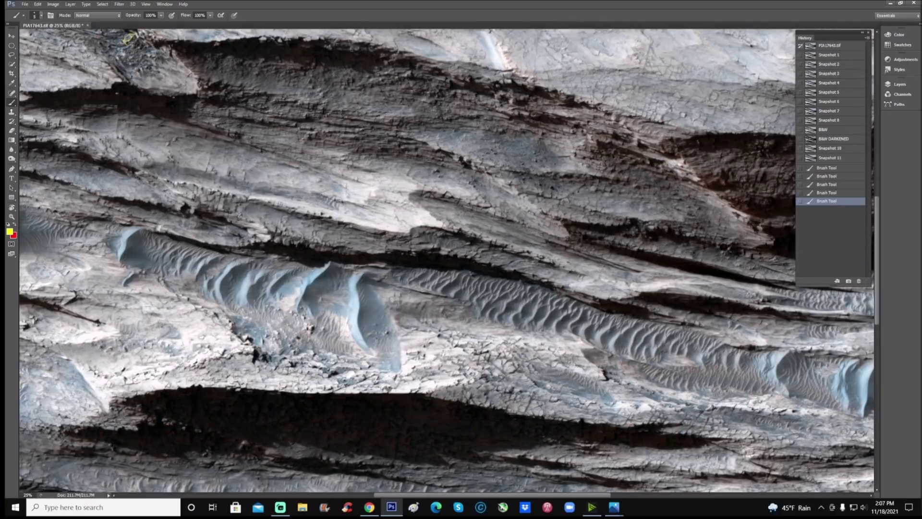
scroll(447, 262, left, 5)
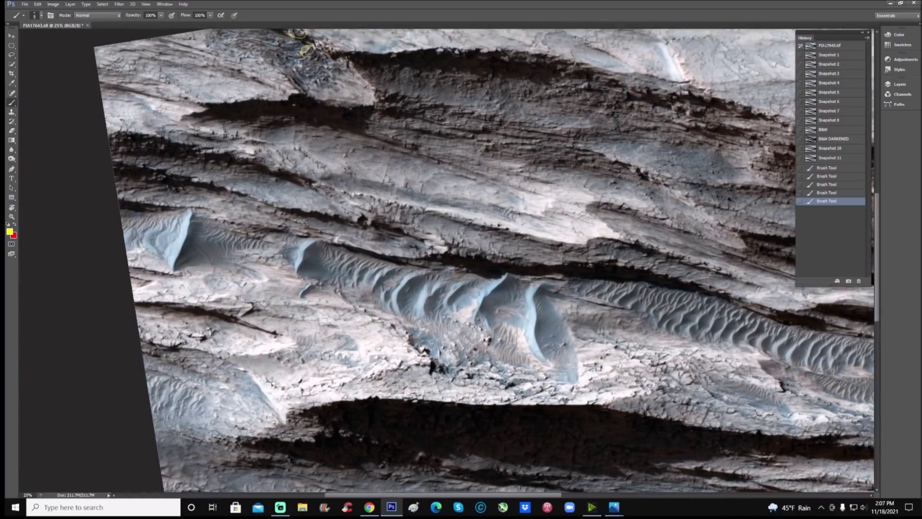
scroll(486, 259, up, 3)
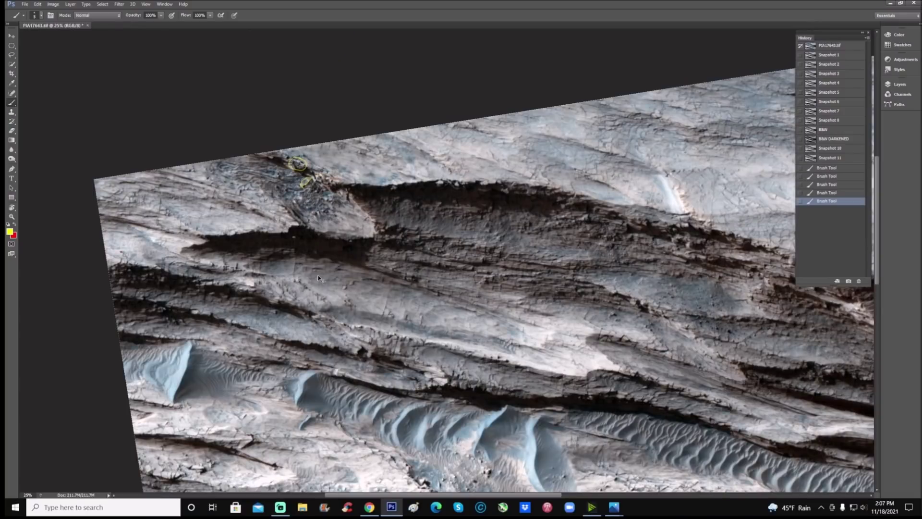
key(ctrl+plus)
key(ctrl+plus)
key(ctrl+plus)
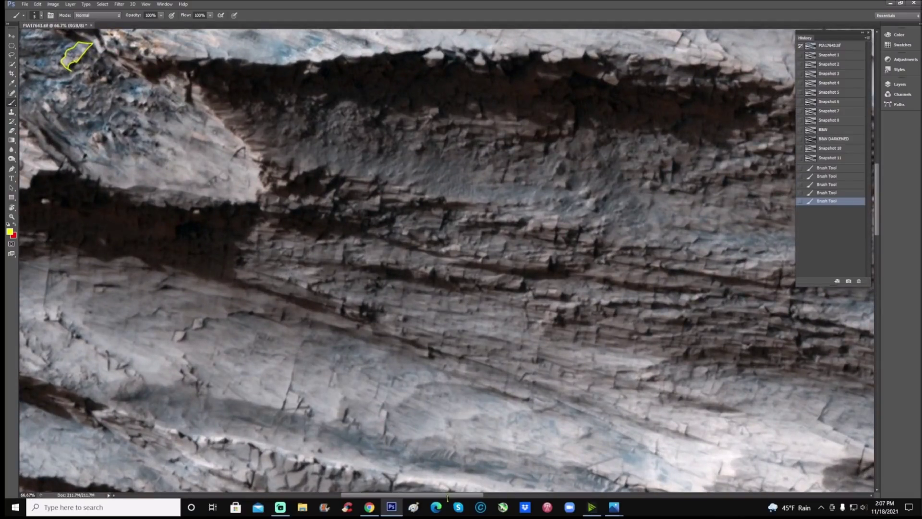
drag(448, 498, 397, 500)
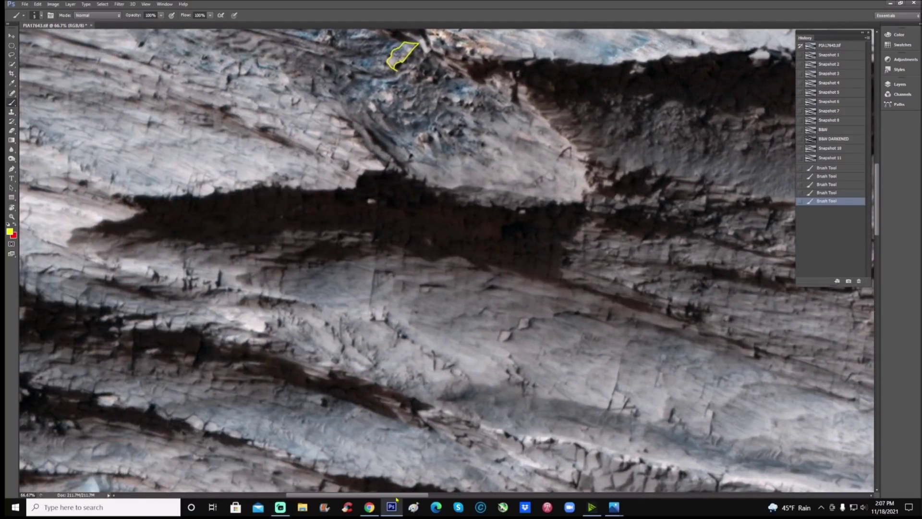
scroll(318, 250, up, 4)
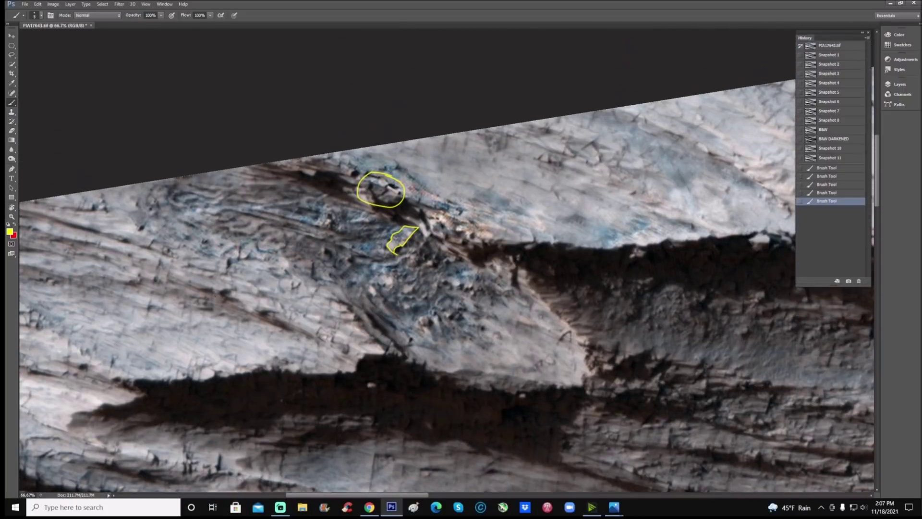
key(ctrl+plus)
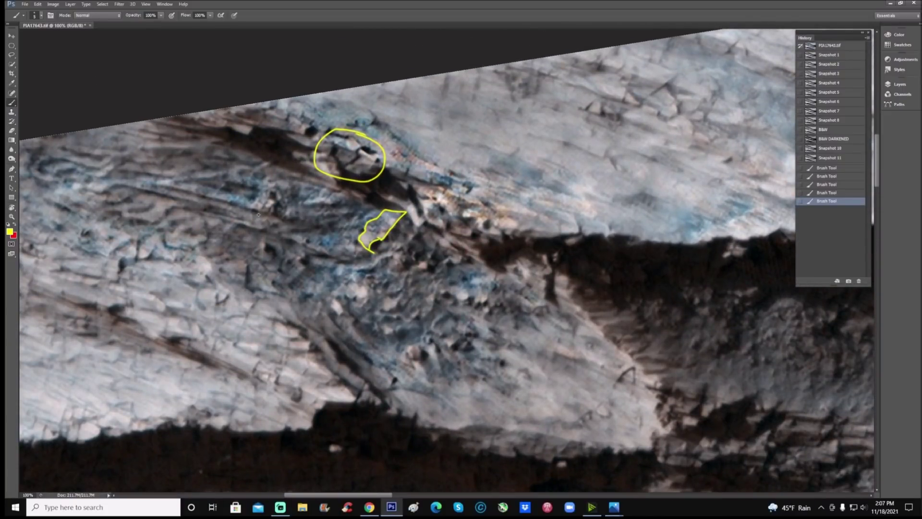
key(ctrl+plus)
scroll(346, 117, up, 1)
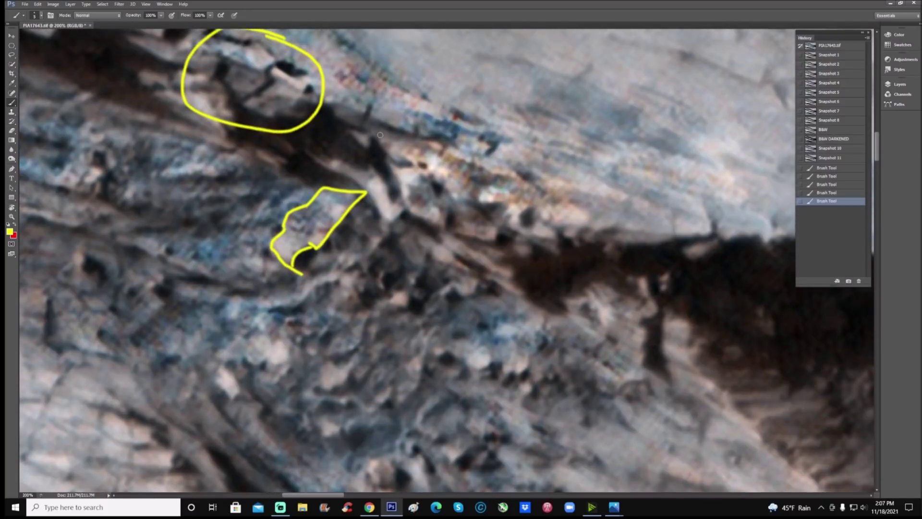
scroll(380, 135, up, 1)
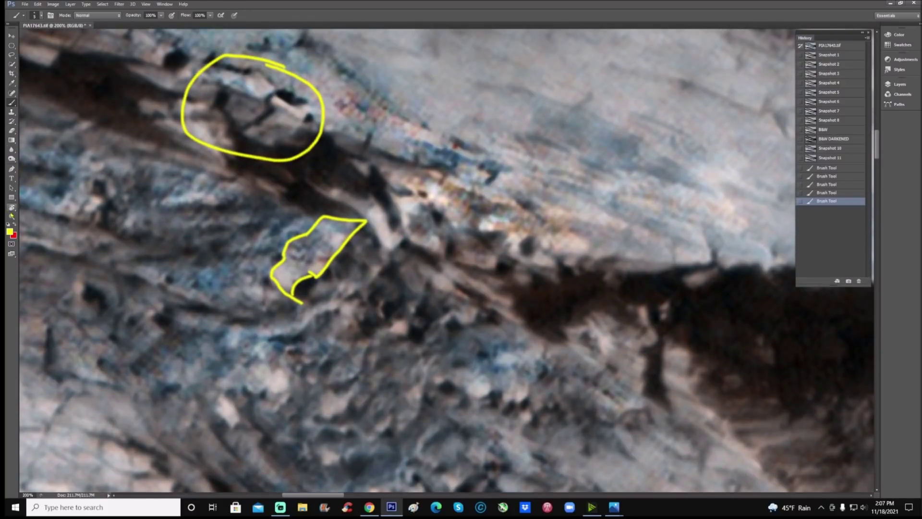
click(12, 216)
Revert to the unmarked Snapshot 11, then show the B&W DARKENED state.
drag(140, 194, 172, 193)
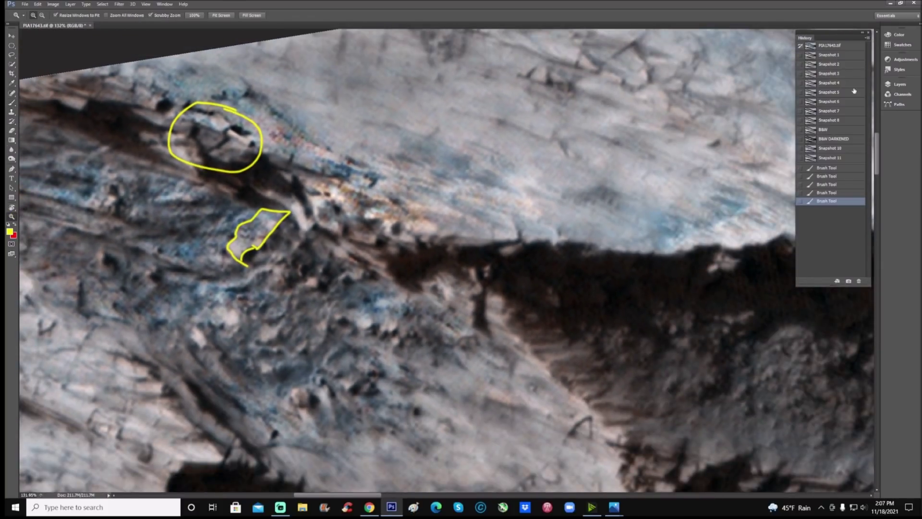
click(852, 159)
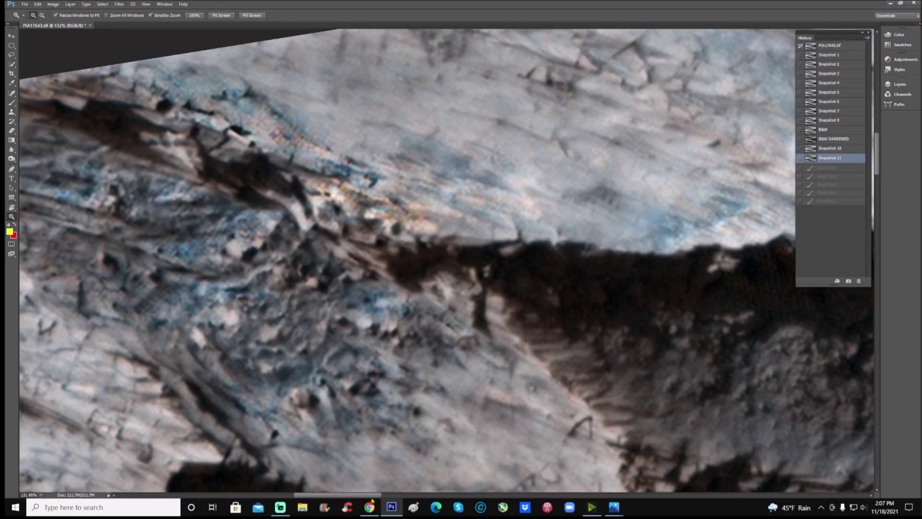
scroll(545, 284, left, 6)
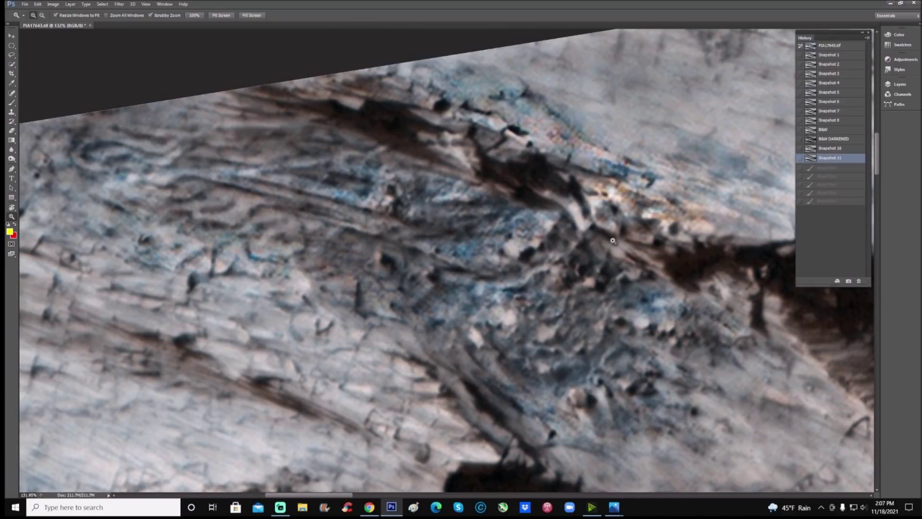
click(848, 130)
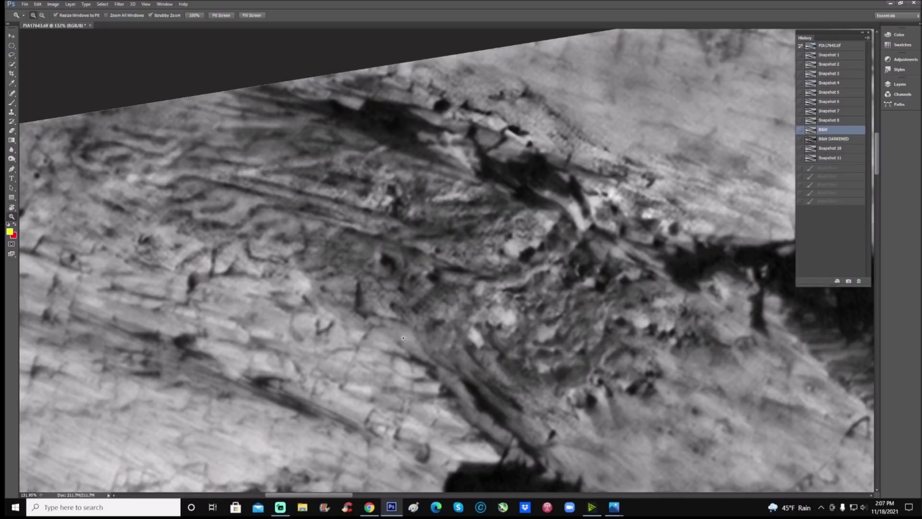
key(ctrl+shift+z)
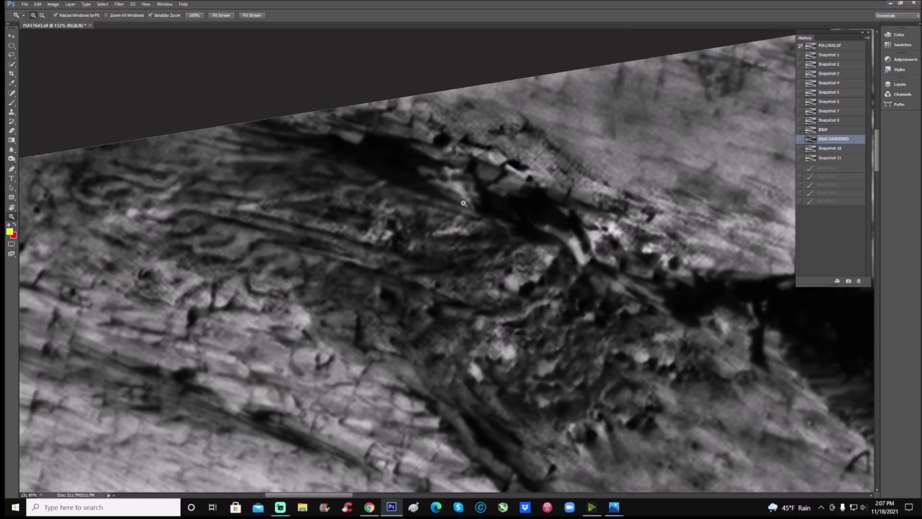
Zoom in on the layered terrain in the darkened view, then back out.
drag(463, 203, 473, 198)
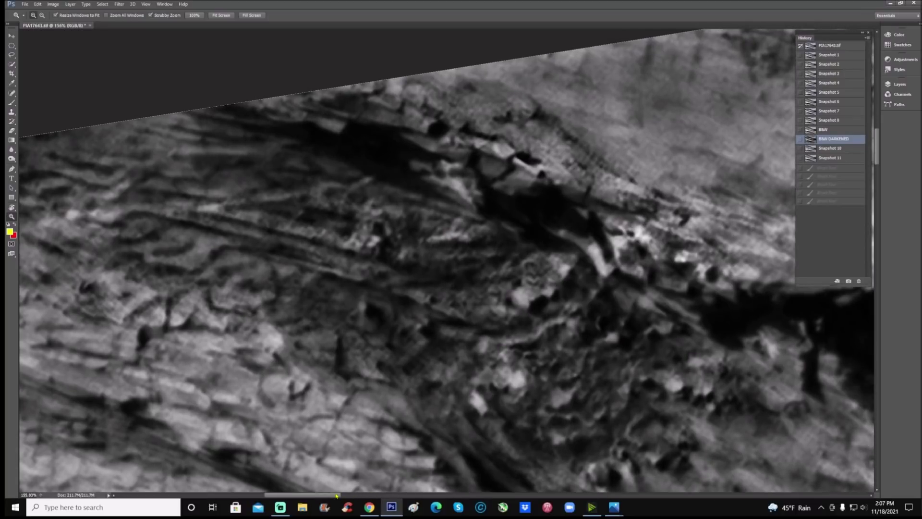
drag(335, 496, 331, 495)
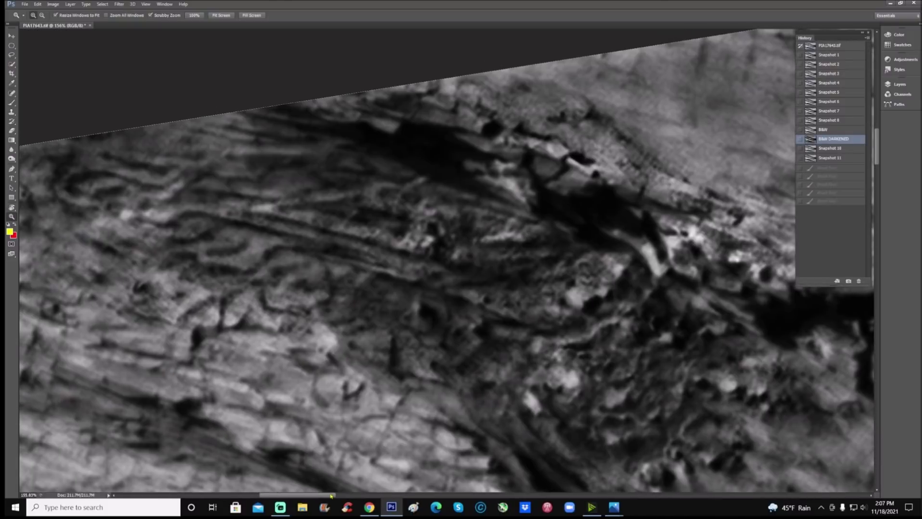
drag(295, 323, 249, 309)
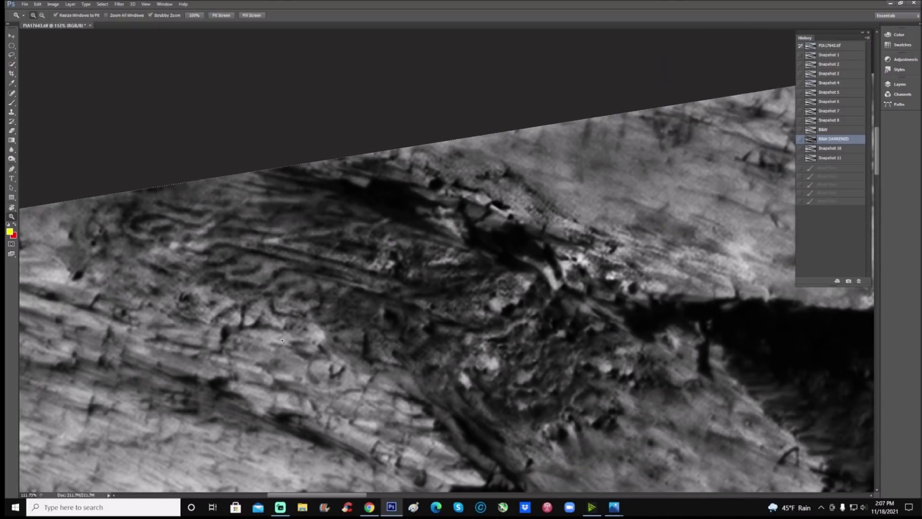
click(11, 207)
Rotate the view to level the image and zoom in on the layered terrain.
drag(194, 172, 266, 137)
scroll(575, 236, down, 3)
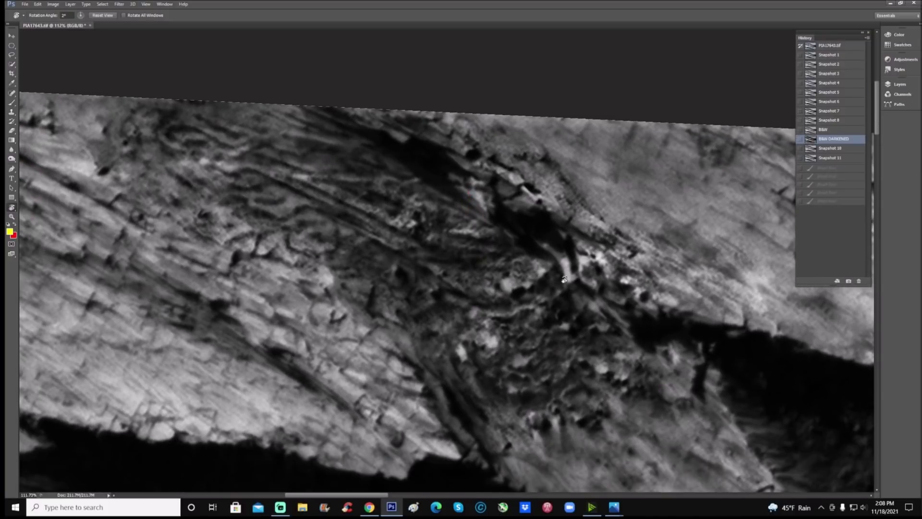
click(12, 216)
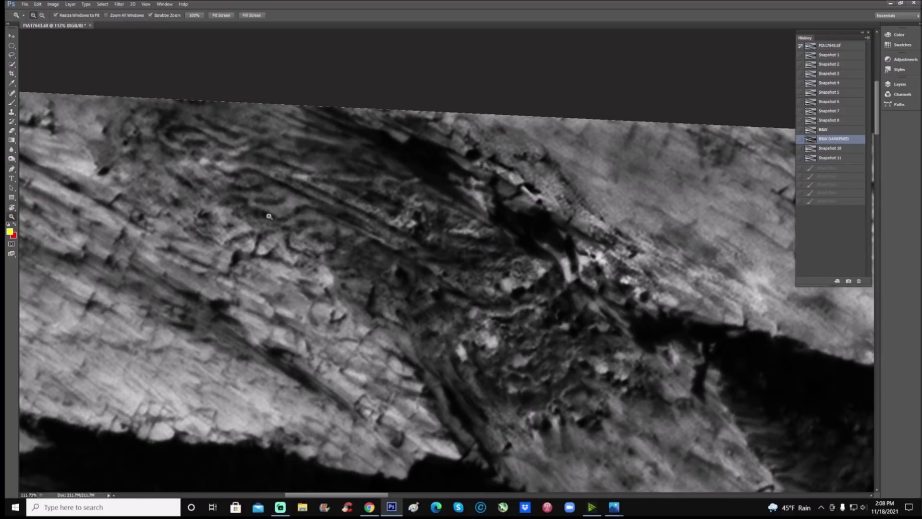
drag(320, 213, 710, 346)
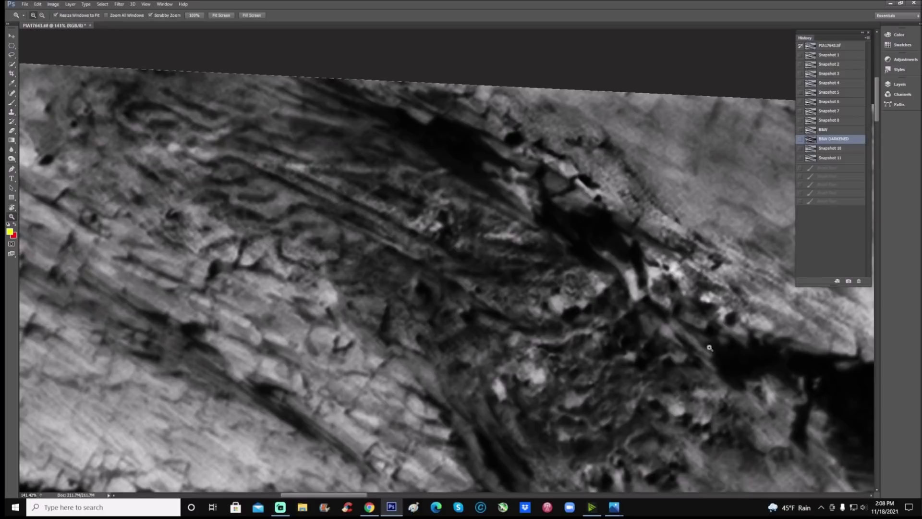
scroll(710, 347, down, 1)
scroll(711, 346, up, 1)
Paint a large yellow outline around the dark band and a loop around the rubble.
click(12, 103)
mouse_move(119, 72)
mouse_down()
mouse_move(87, 158)
mouse_move(244, 225)
mouse_move(357, 386)
mouse_move(393, 420)
mouse_move(539, 491)
mouse_move(731, 485)
mouse_move(786, 418)
mouse_move(795, 353)
mouse_move(758, 245)
mouse_move(702, 150)
mouse_move(590, 87)
mouse_up()
mouse_move(550, 258)
mouse_down()
mouse_move(528, 306)
mouse_move(599, 326)
mouse_move(606, 270)
mouse_move(552, 256)
mouse_move(587, 243)
mouse_move(626, 275)
mouse_move(633, 303)
mouse_up()
key(ctrl+alt+z)
key(ctrl+alt+z)
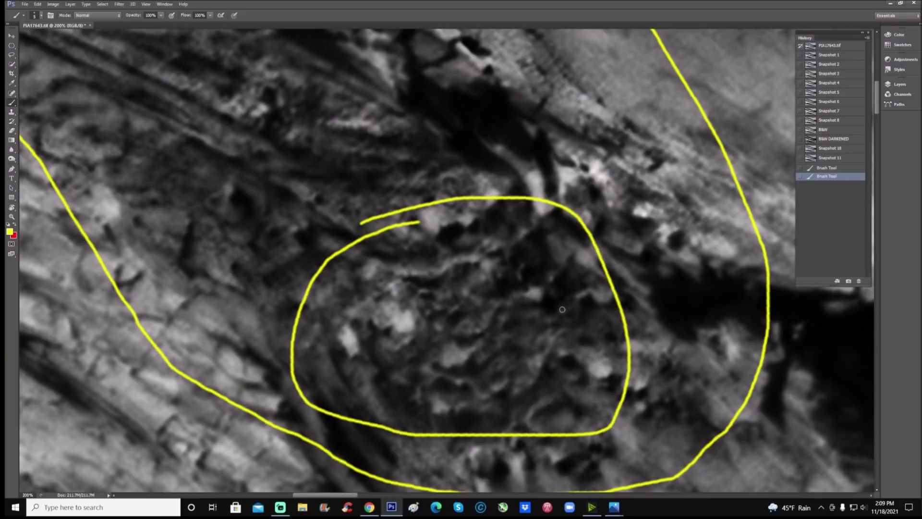
Return to the earlier Brush Tool History state, dropping the inner yellow loop.
key(ctrl+minus)
scroll(553, 296, up, 2)
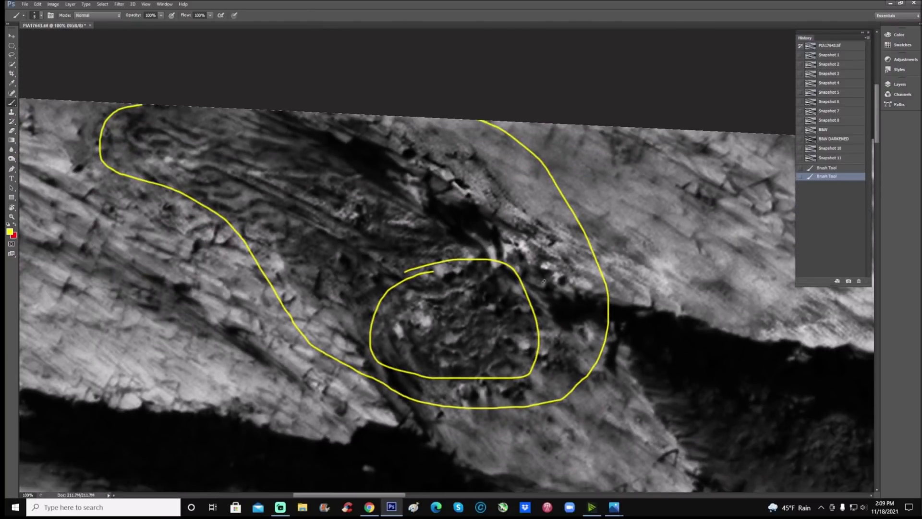
click(831, 168)
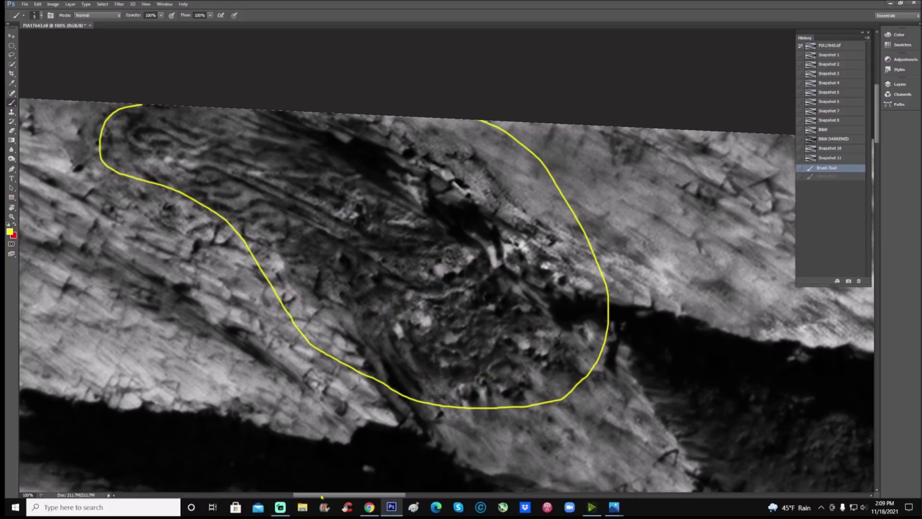
drag(502, 353, 637, 369)
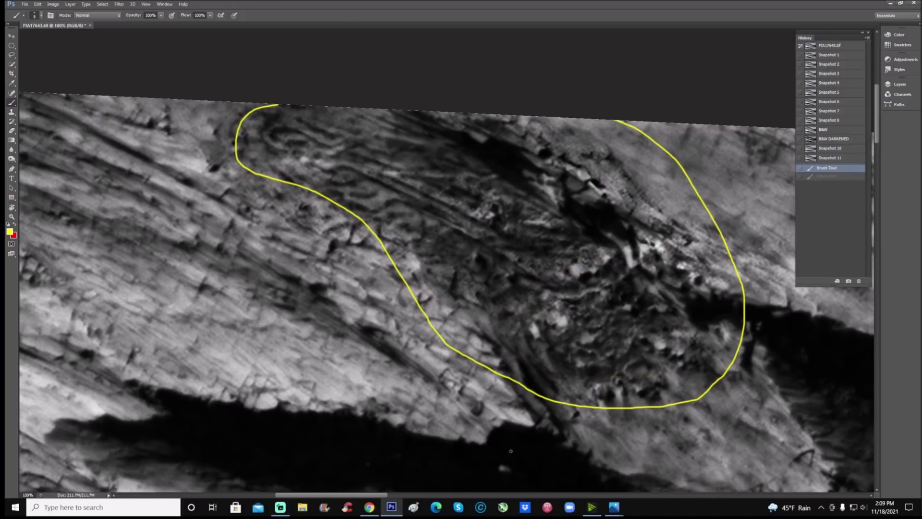
Zoom the outlined area to 141%, then revert to colour Snapshot 8.
key(ctrl+plus)
key(z)
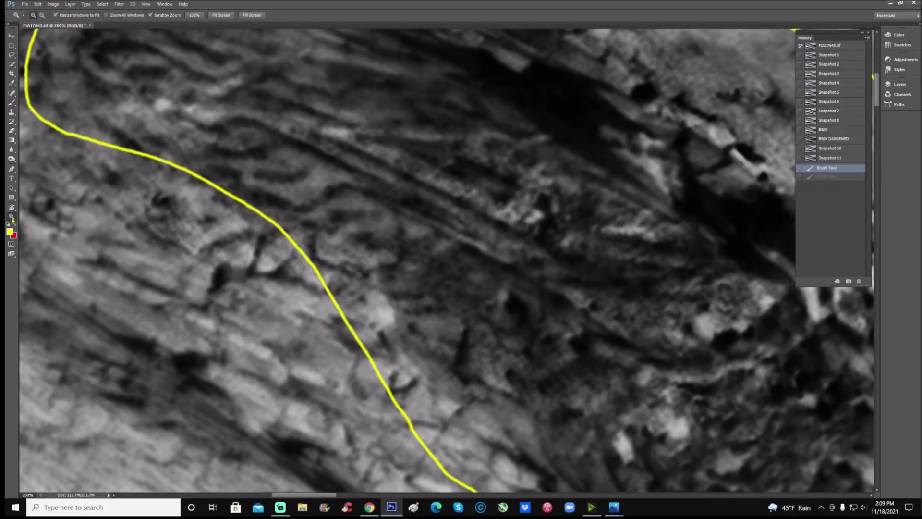
drag(392, 227, 375, 236)
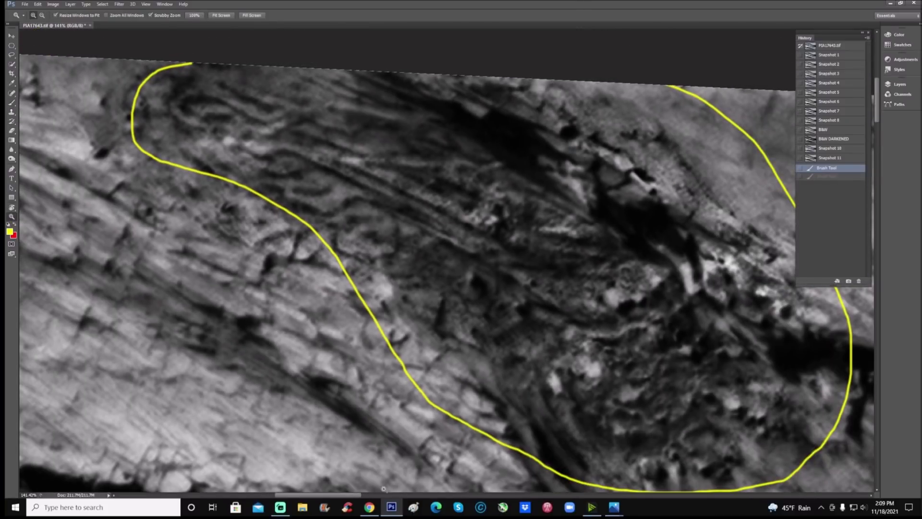
drag(362, 496, 373, 496)
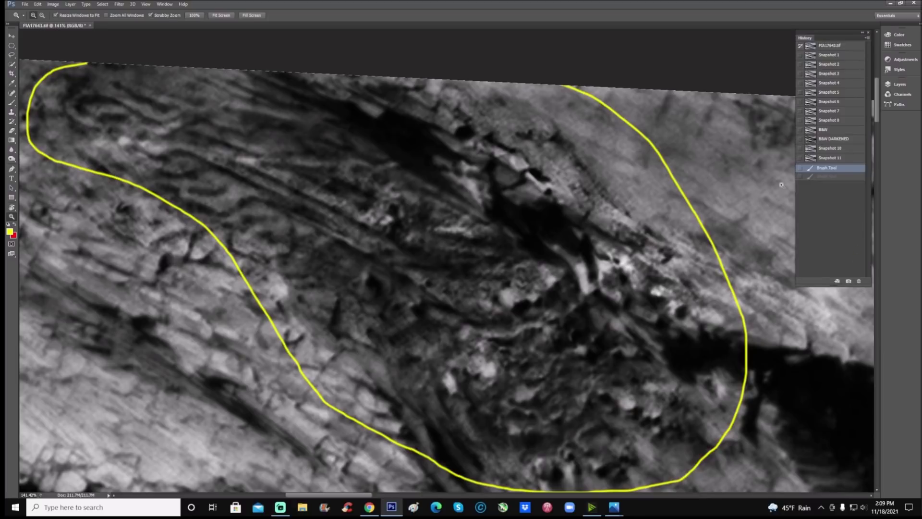
click(845, 121)
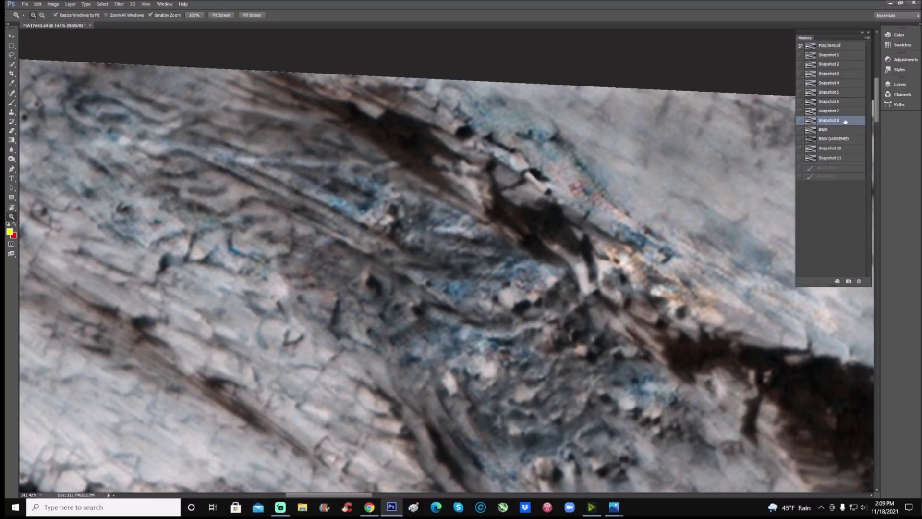
Show colour Snapshot 11, then finish on the B&W DARKENED state.
click(845, 158)
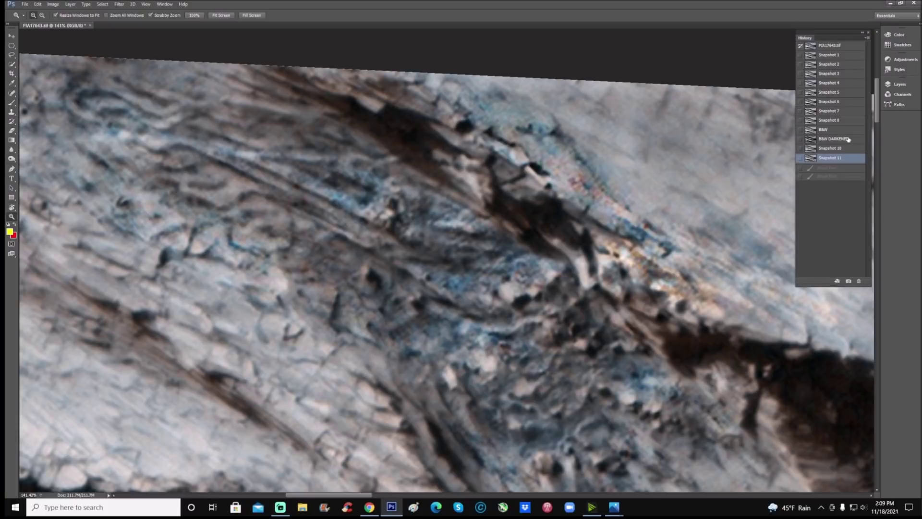
click(848, 140)
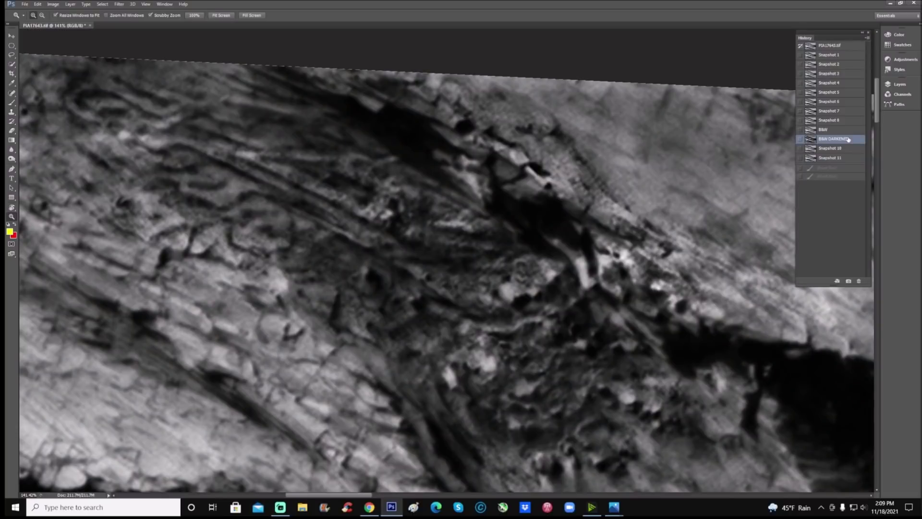